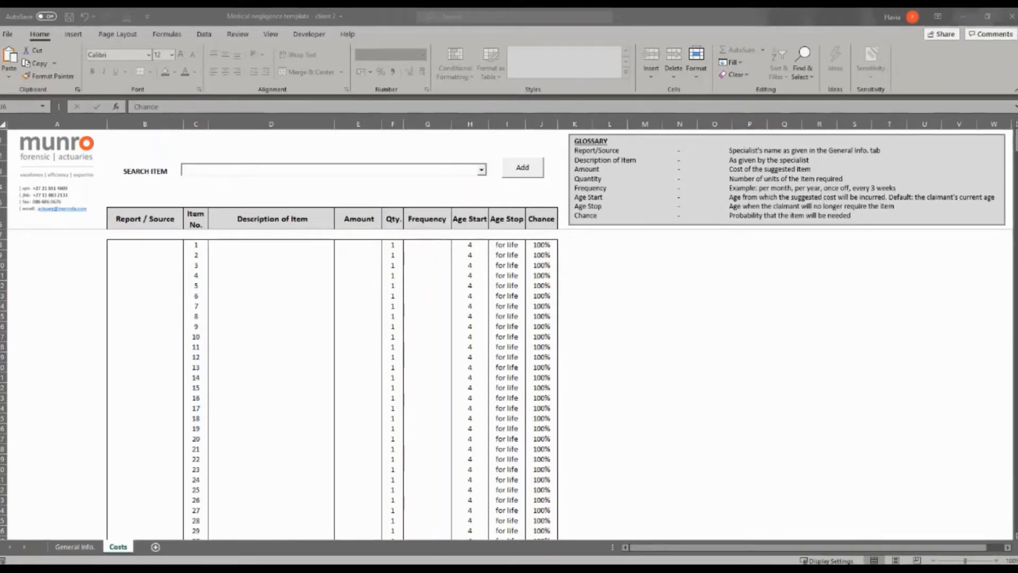
- Walk through the Report / Source, Item No., Description, Amount, Qty. and Frequency headings
click(159, 222)
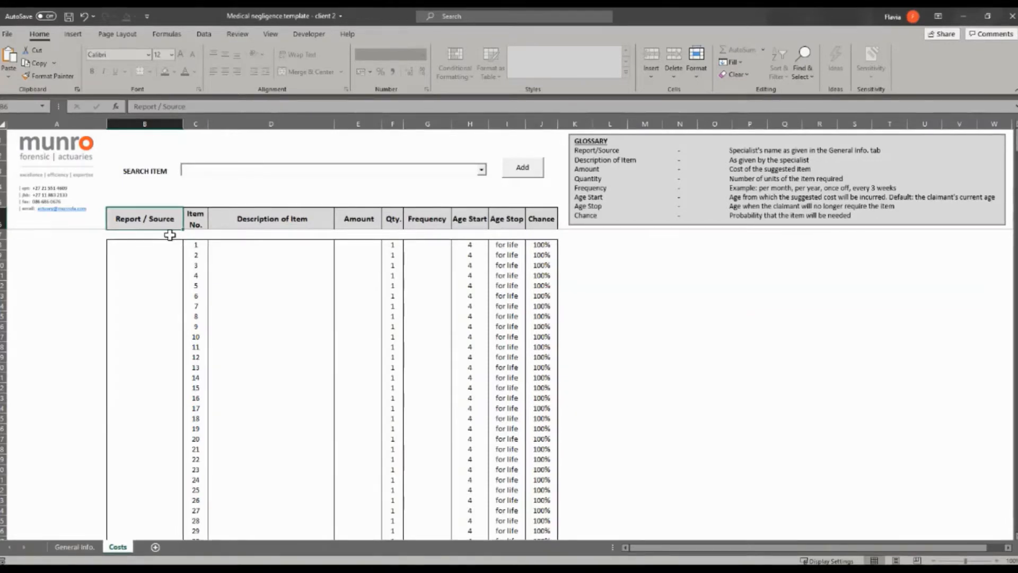
click(198, 218)
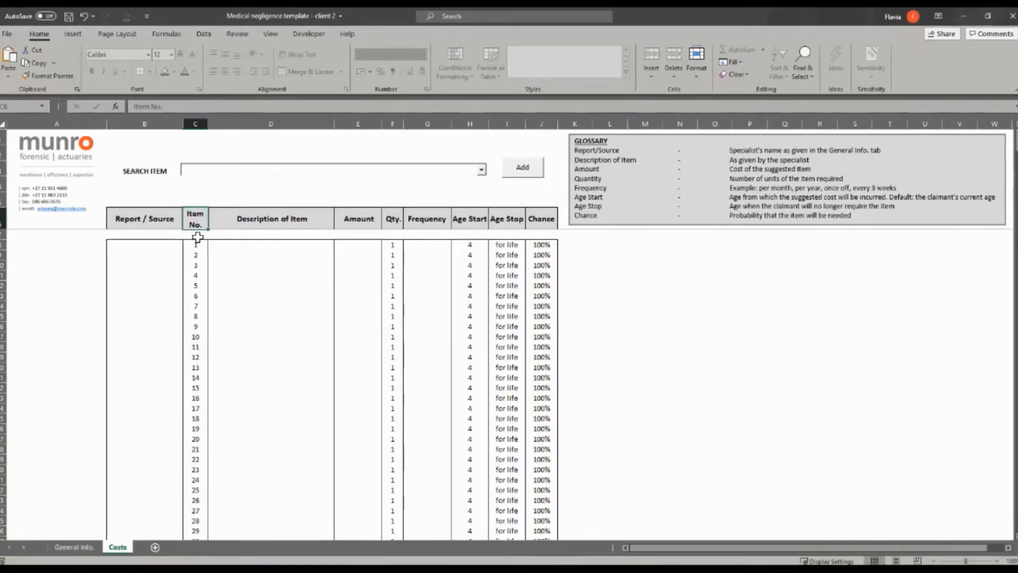
click(250, 223)
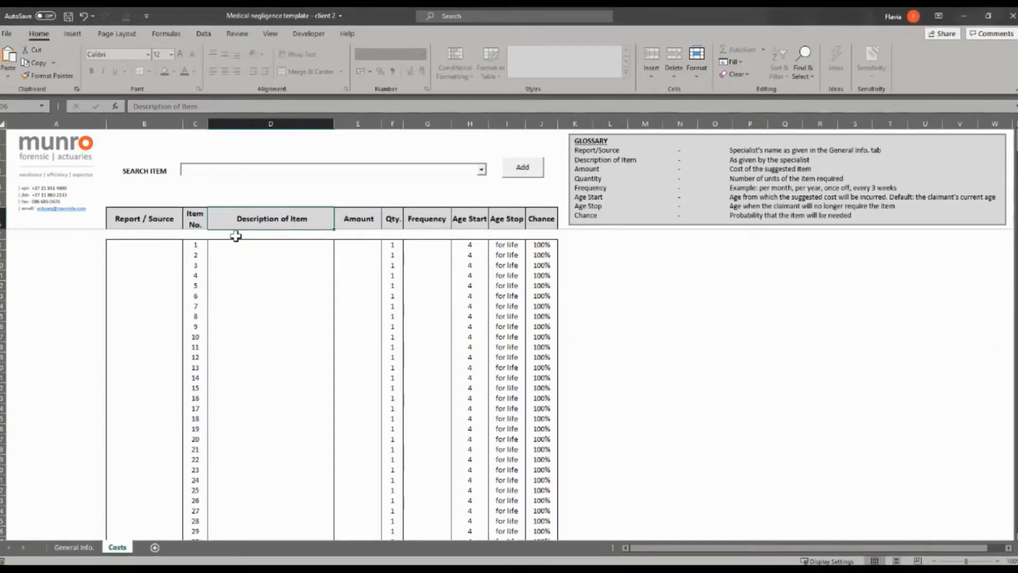
click(355, 224)
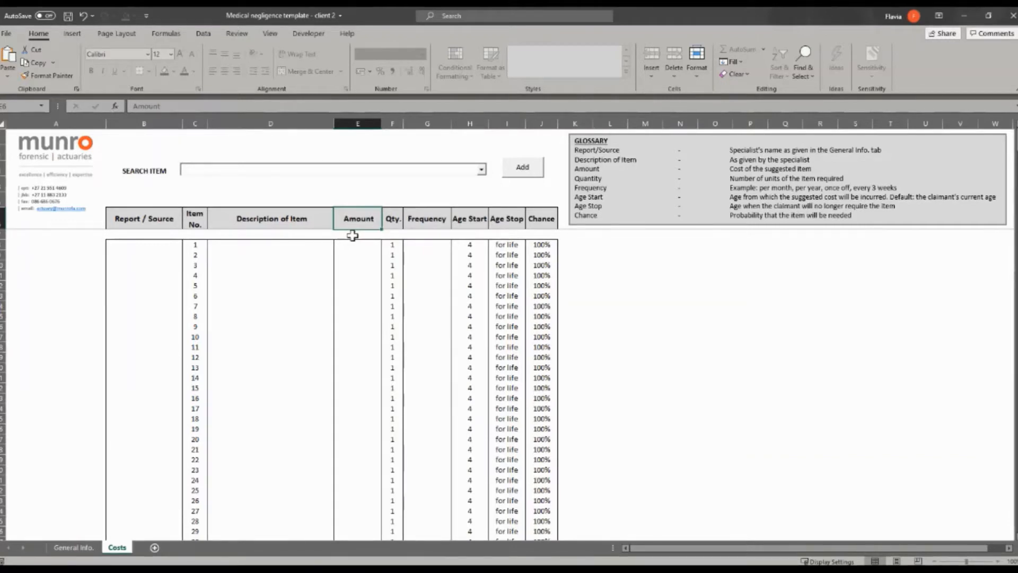
click(394, 218)
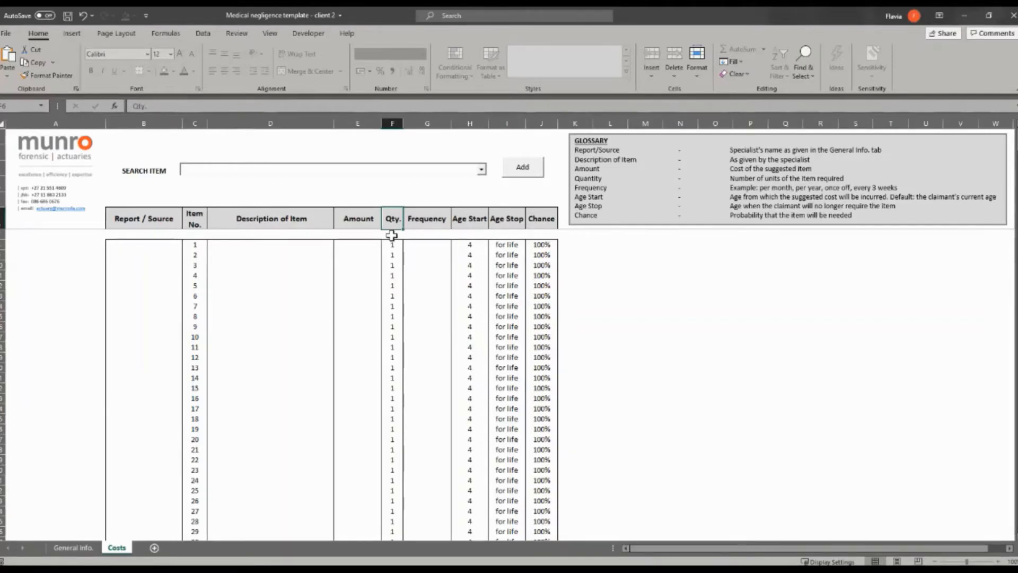
click(433, 219)
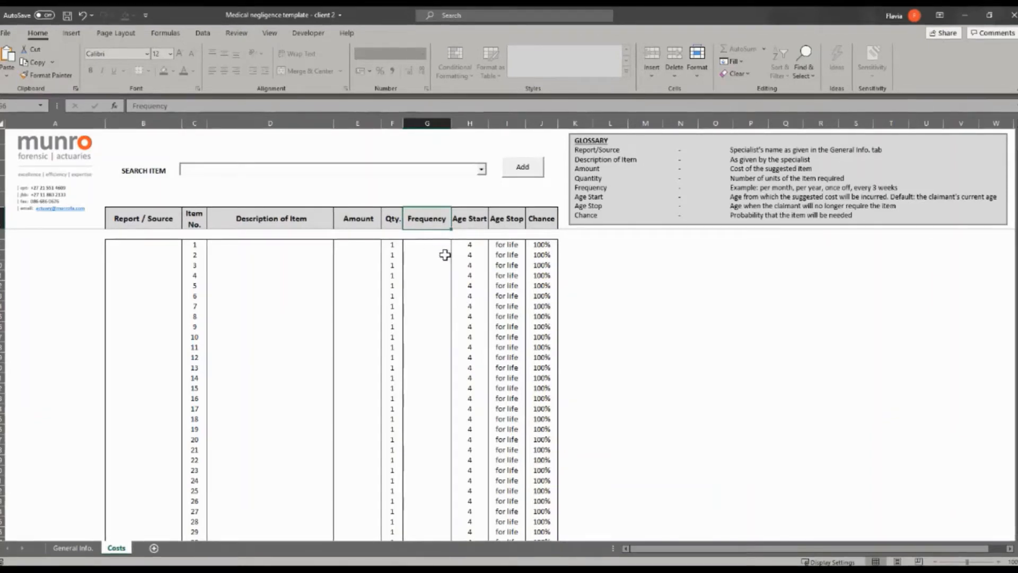
- Preview the first row's frequency options (per month, per year, once-off) without choosing one
click(447, 244)
click(456, 245)
key(Down)
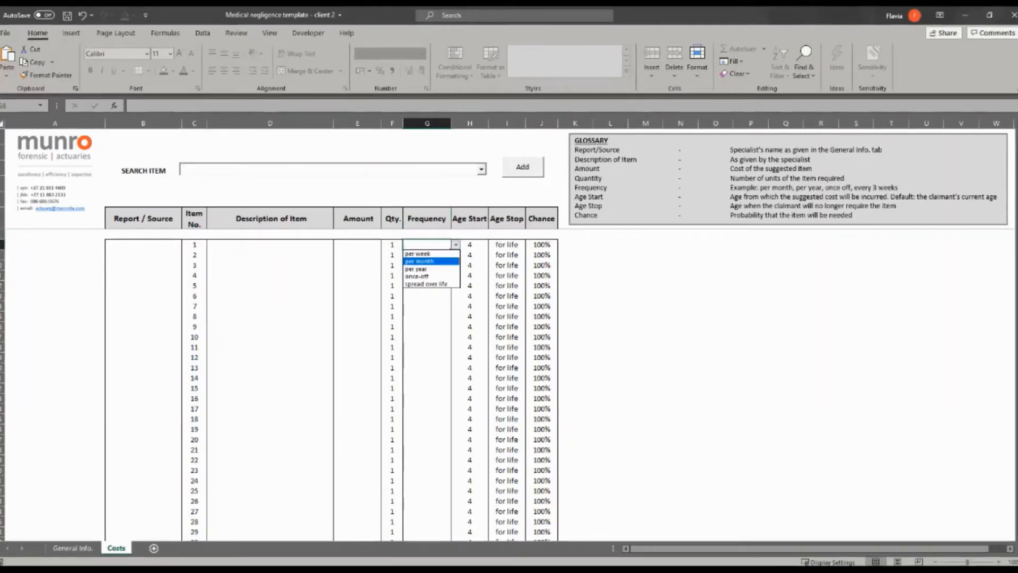
key(Down)
key(Down)
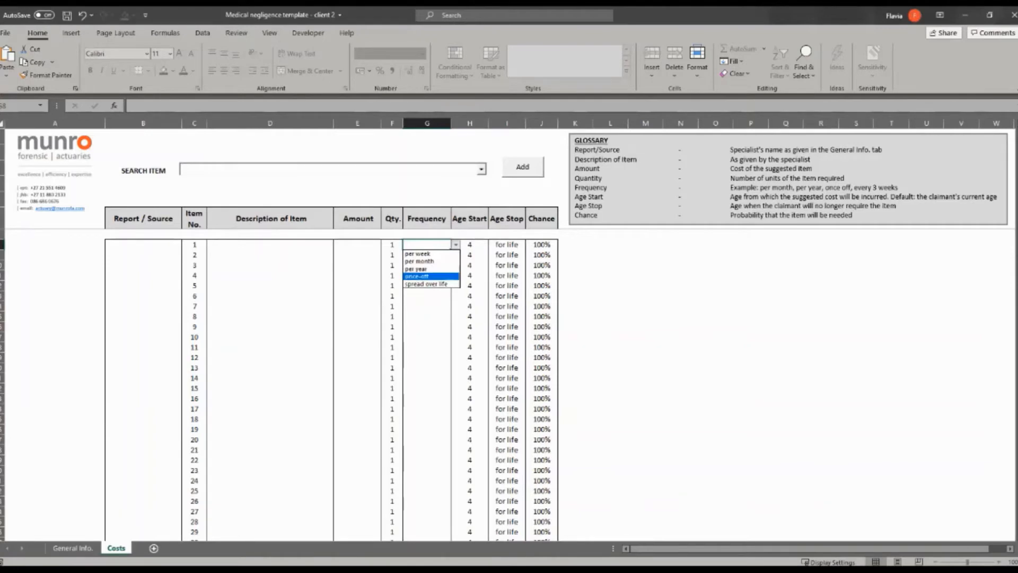
key(Down)
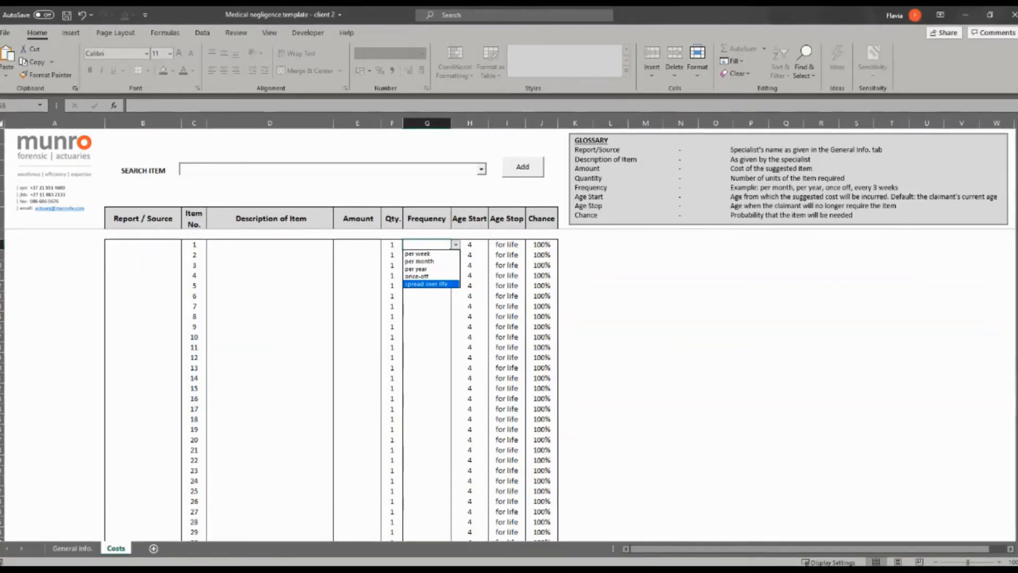
click(464, 227)
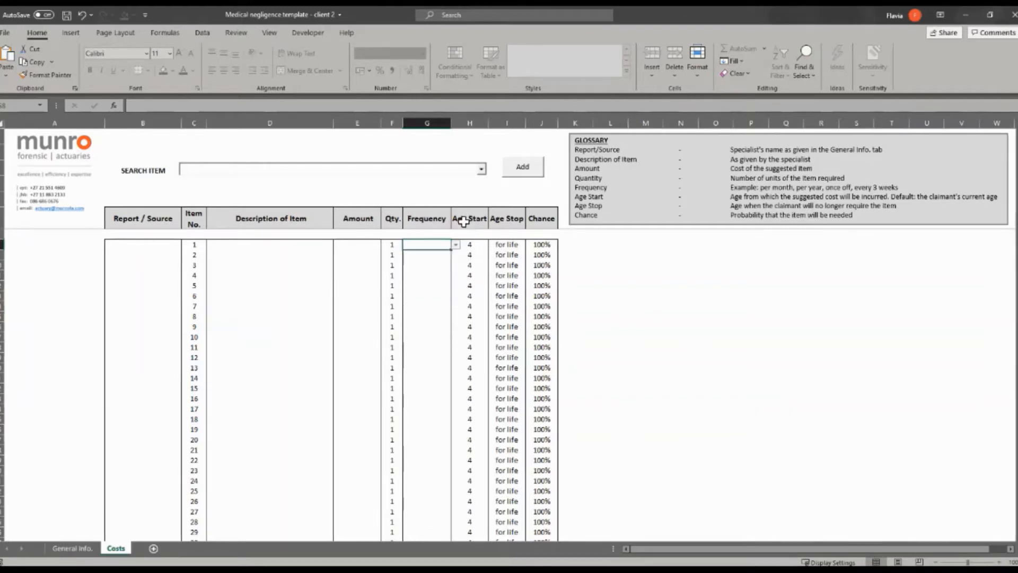
- Point out the Age Start, Age Stop (for-life default) and Chance columns
click(464, 225)
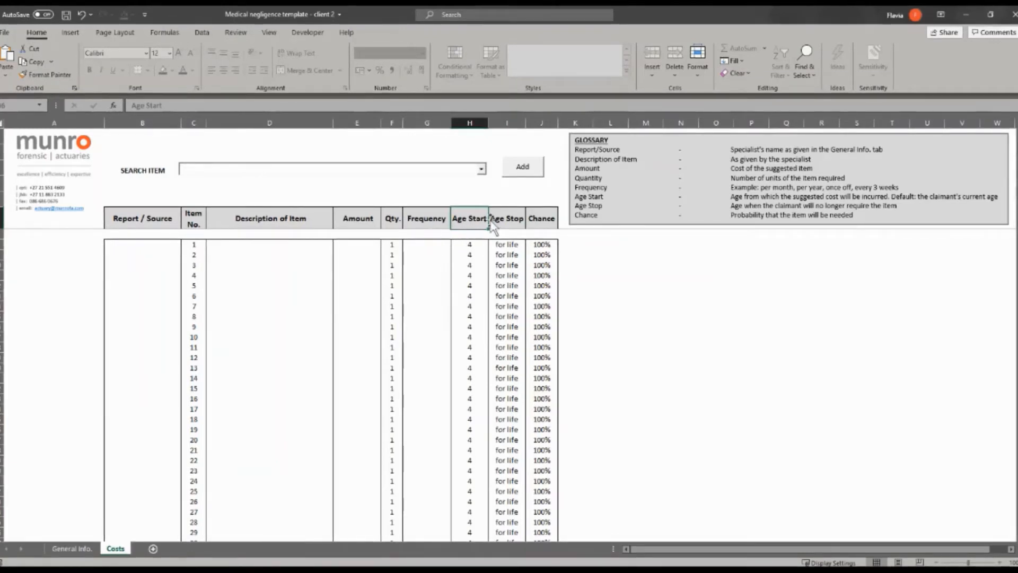
click(505, 216)
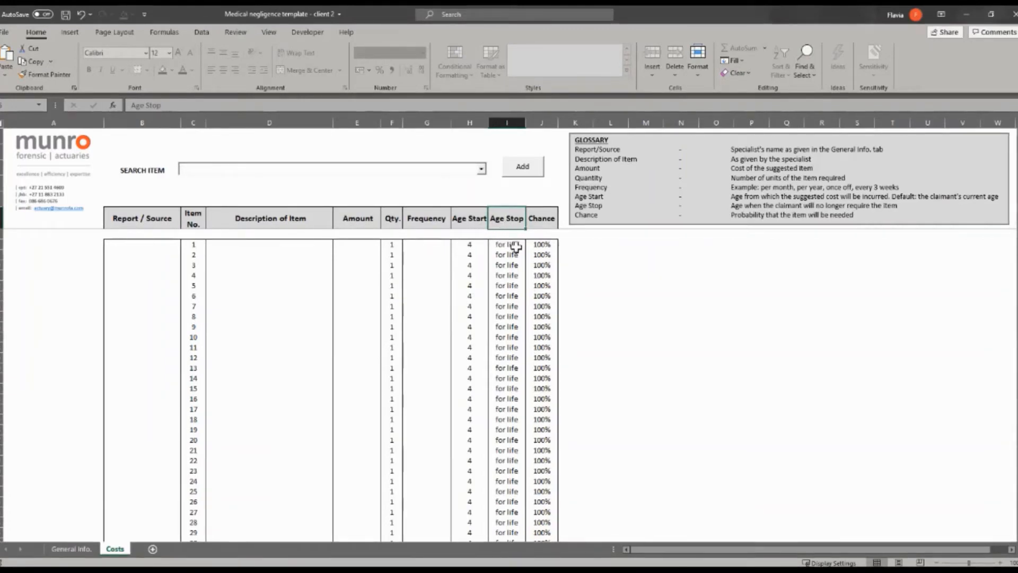
click(514, 245)
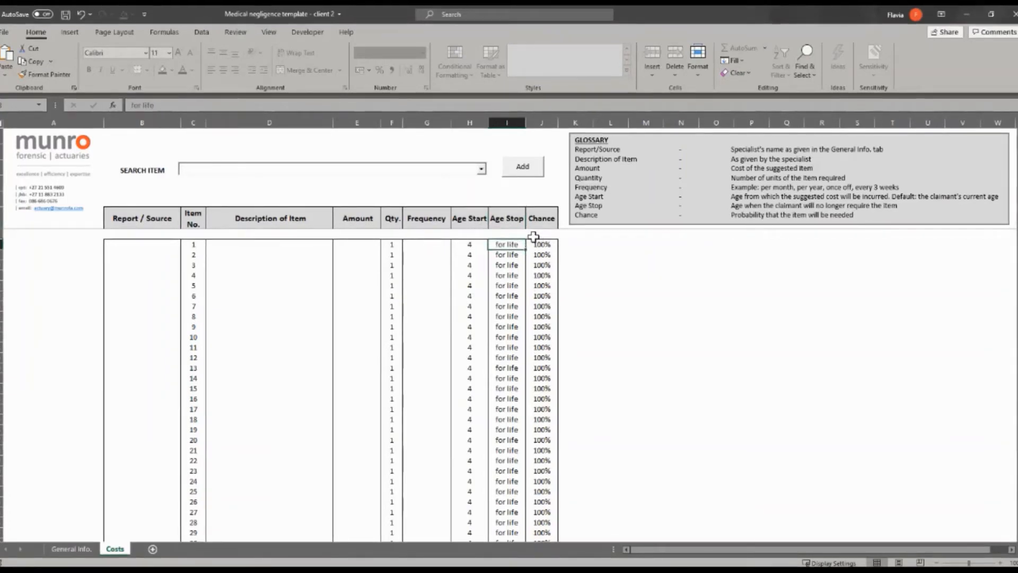
click(540, 225)
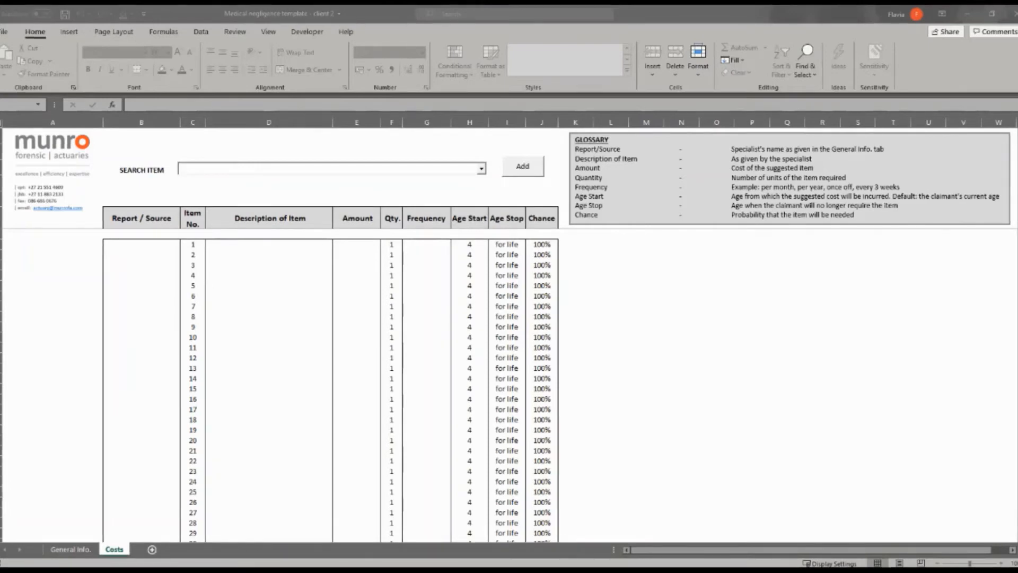
- Set B7's Report / Source to the first specialist in the dropdown list
click(177, 244)
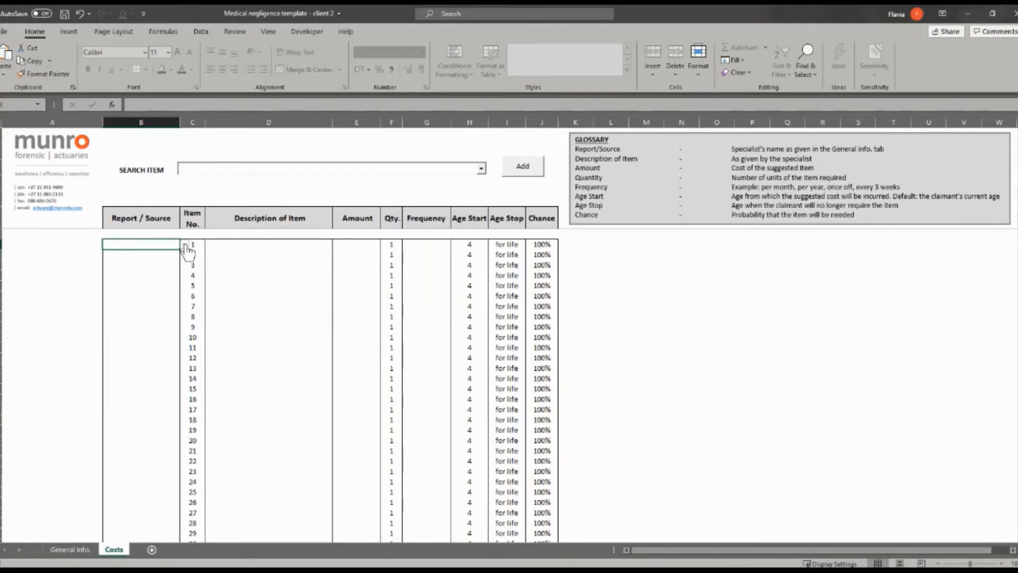
click(185, 245)
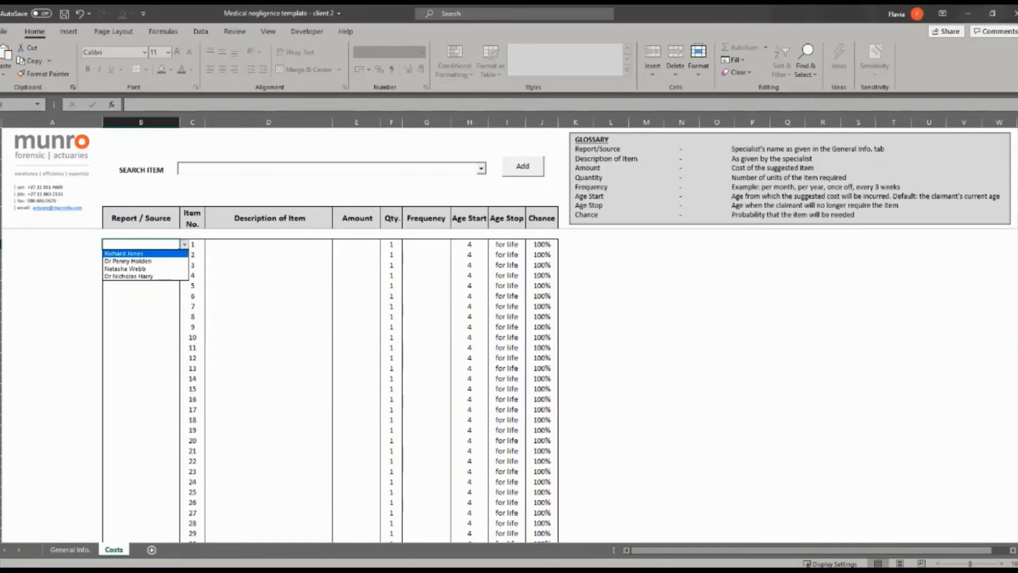
key(Down)
key(Down)
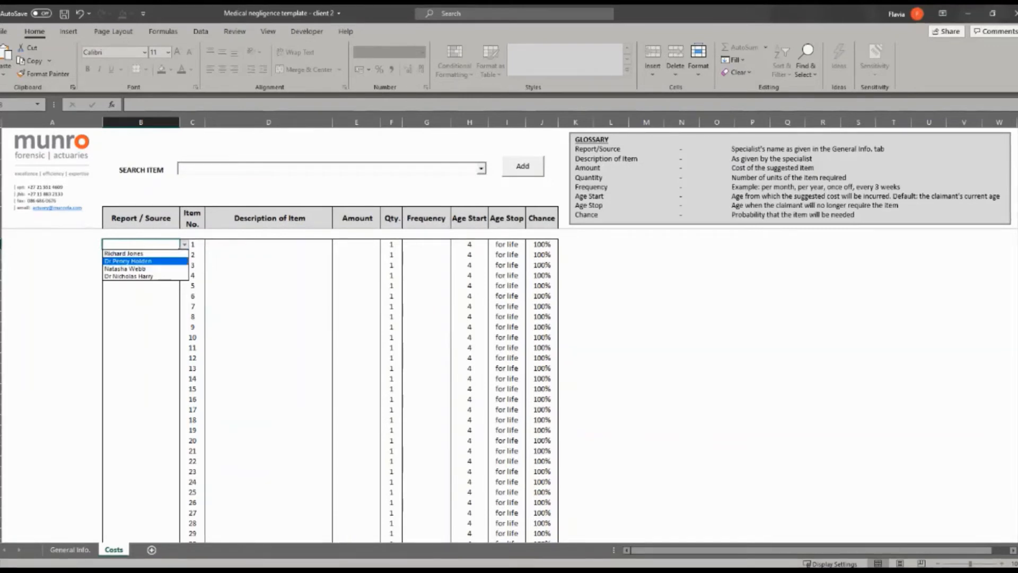
key(Down)
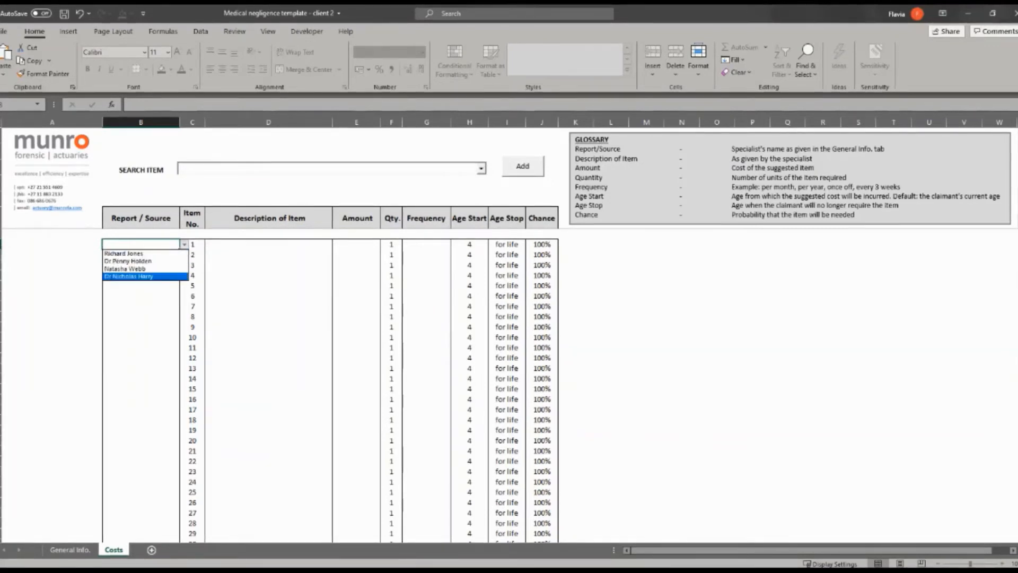
key(Up)
key(Up)
key(Up)
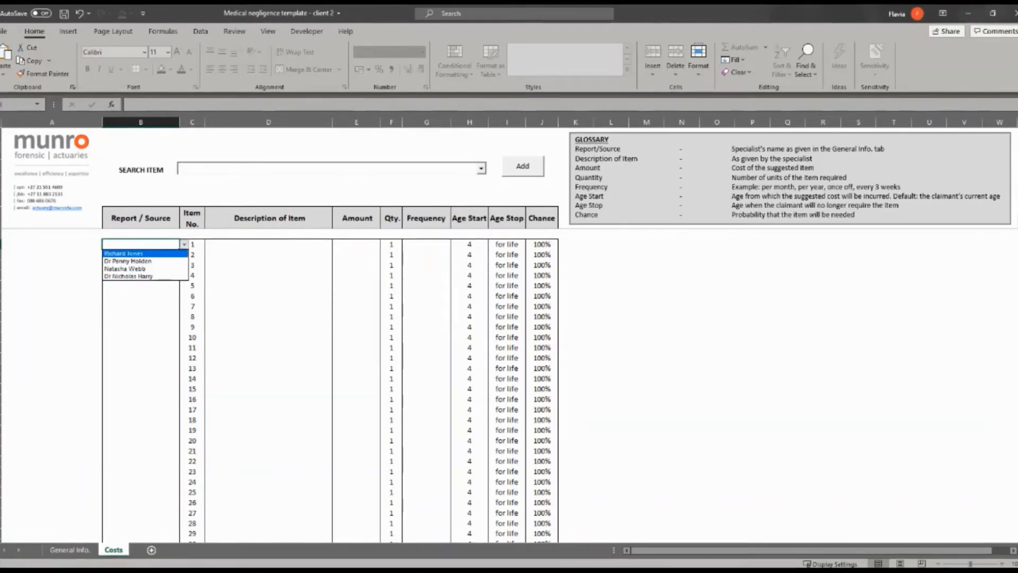
key(Return)
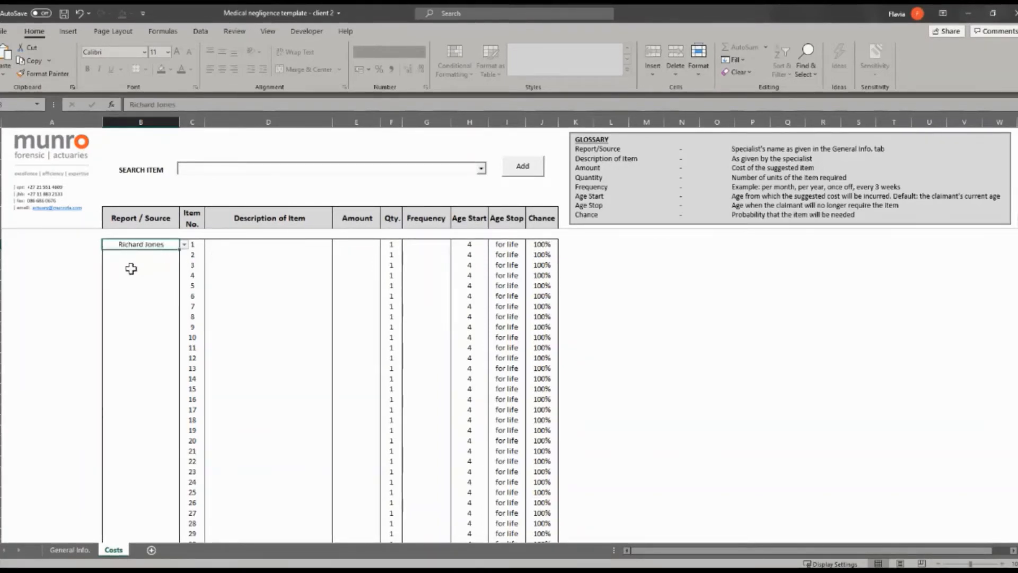
click(265, 167)
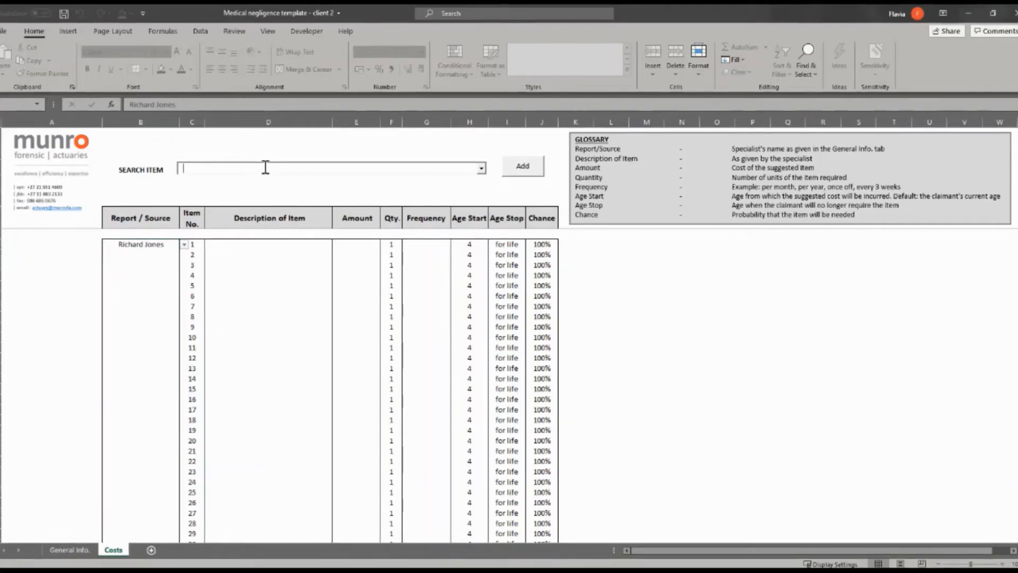
- Search 'occ' and add Occupational therapy sessions as item 1's description
text(o)
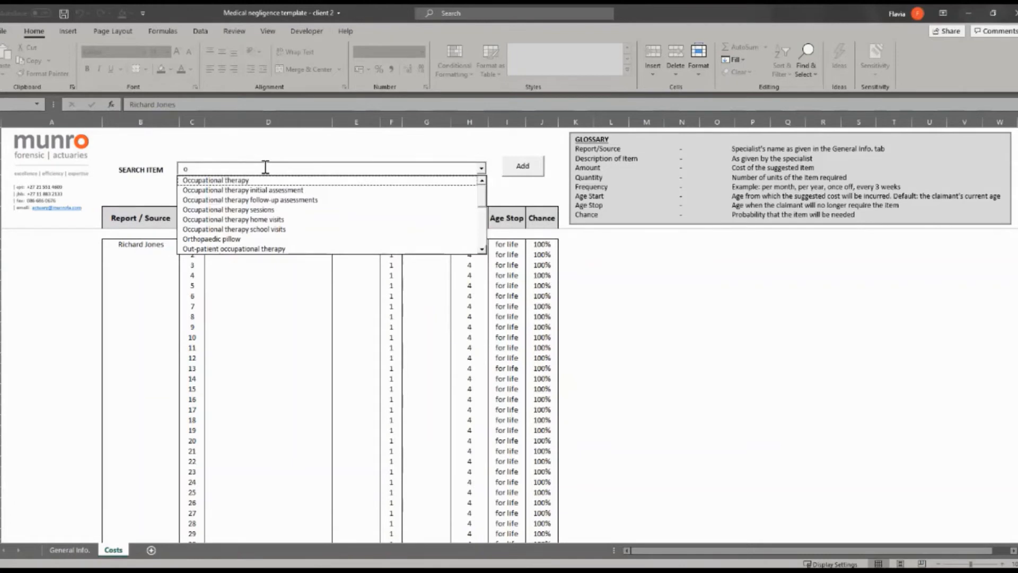
text(cc)
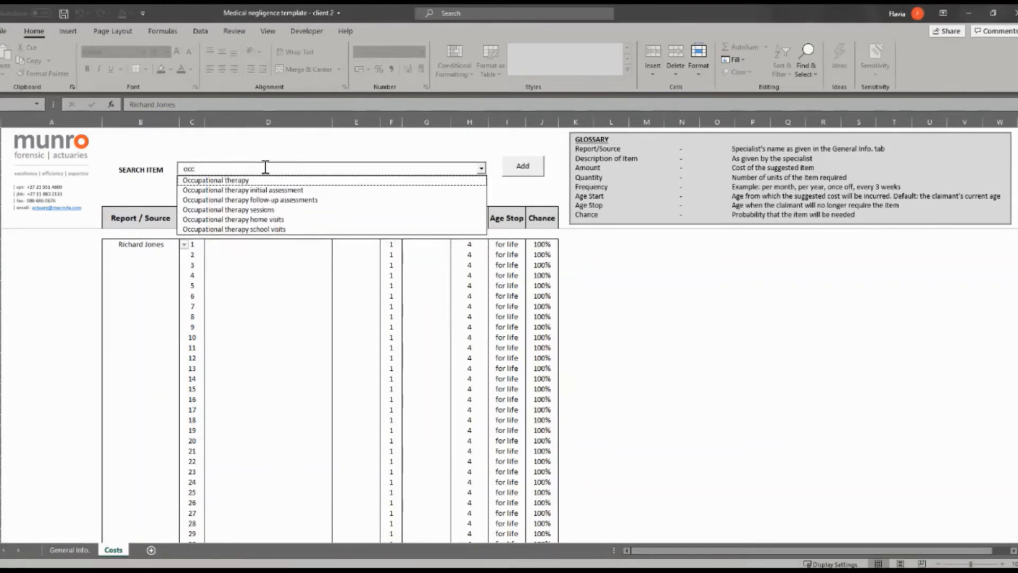
key(Down)
key(Down)
key(Down)
key(Down)
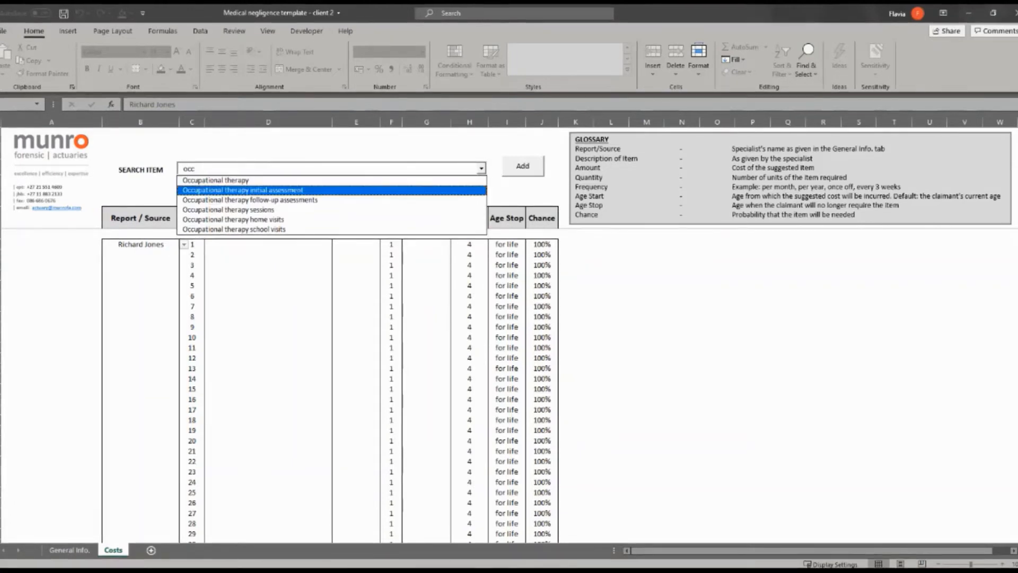
key(Down)
key(Down)
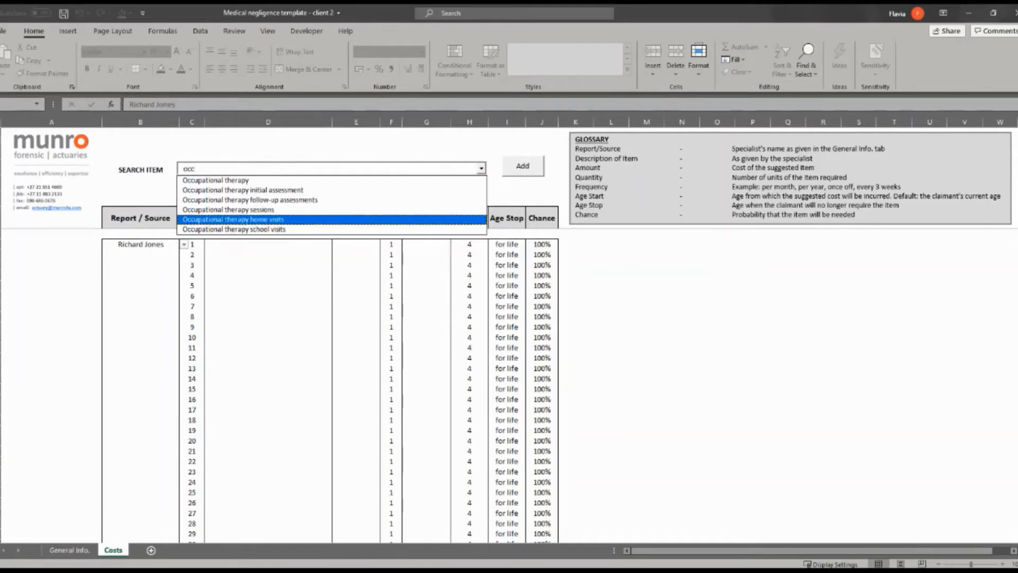
key(Up)
key(Up)
key(Up)
key(Up)
key(Up)
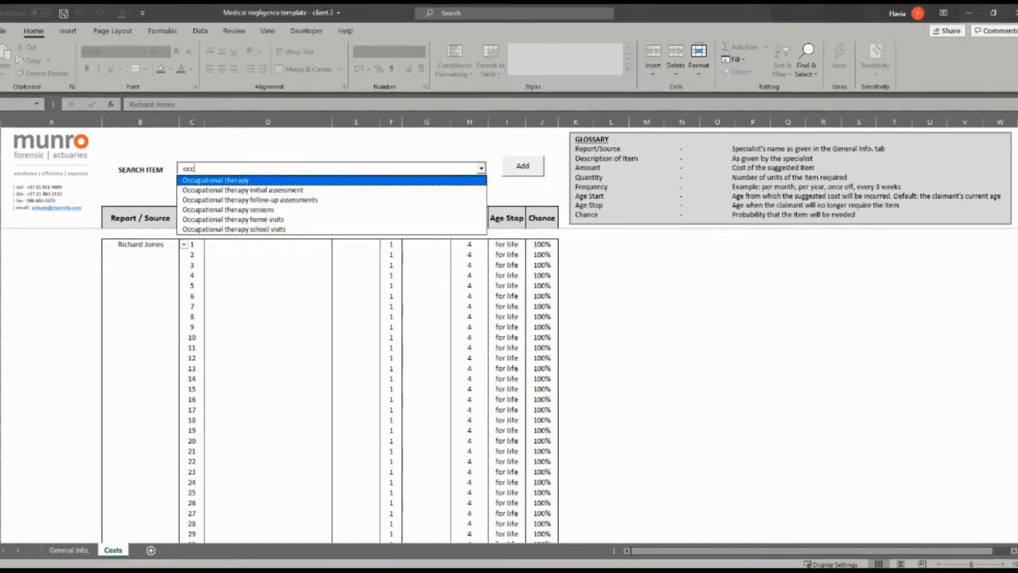
key(Down)
key(Down)
key(Down)
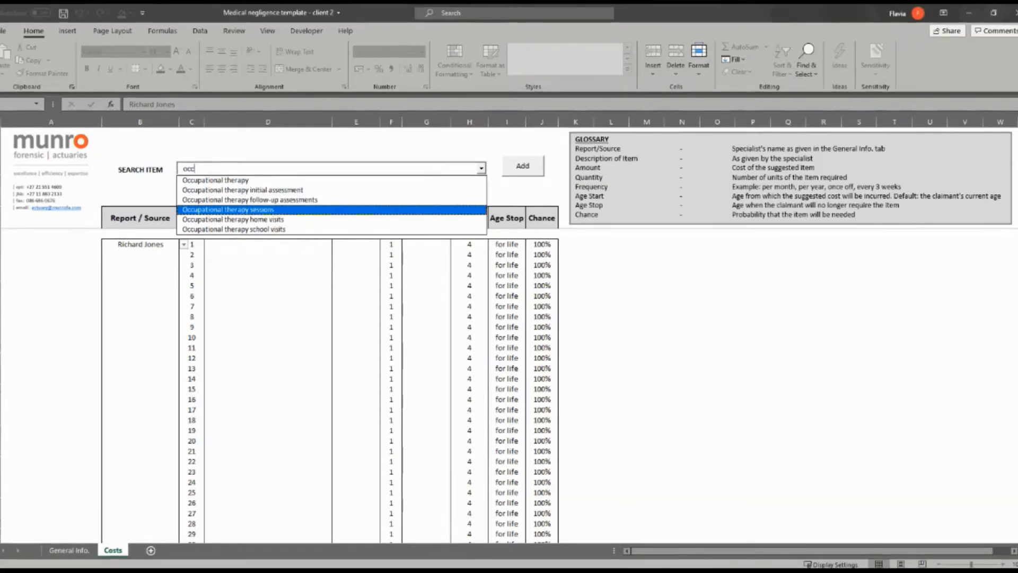
key(Return)
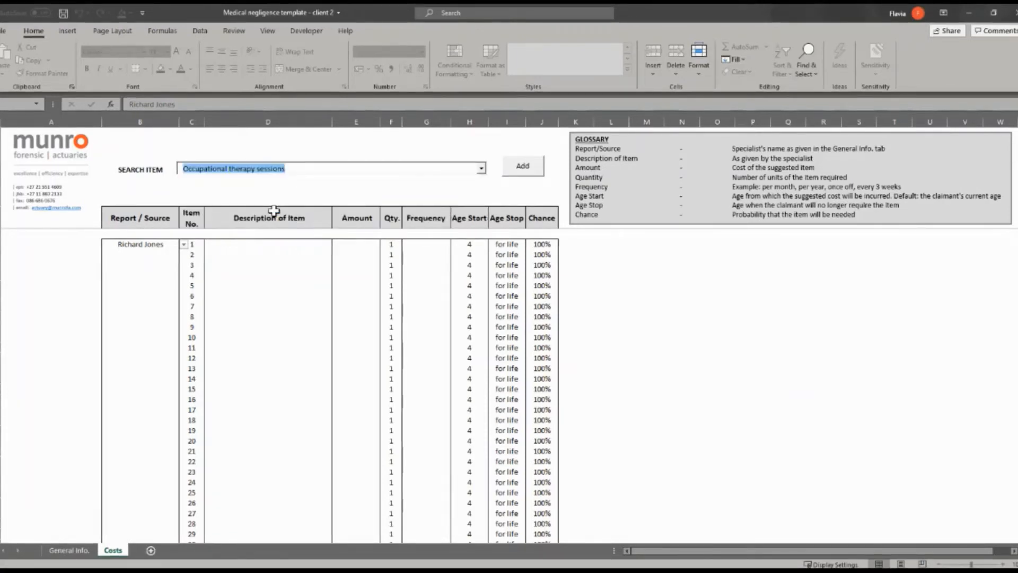
click(522, 167)
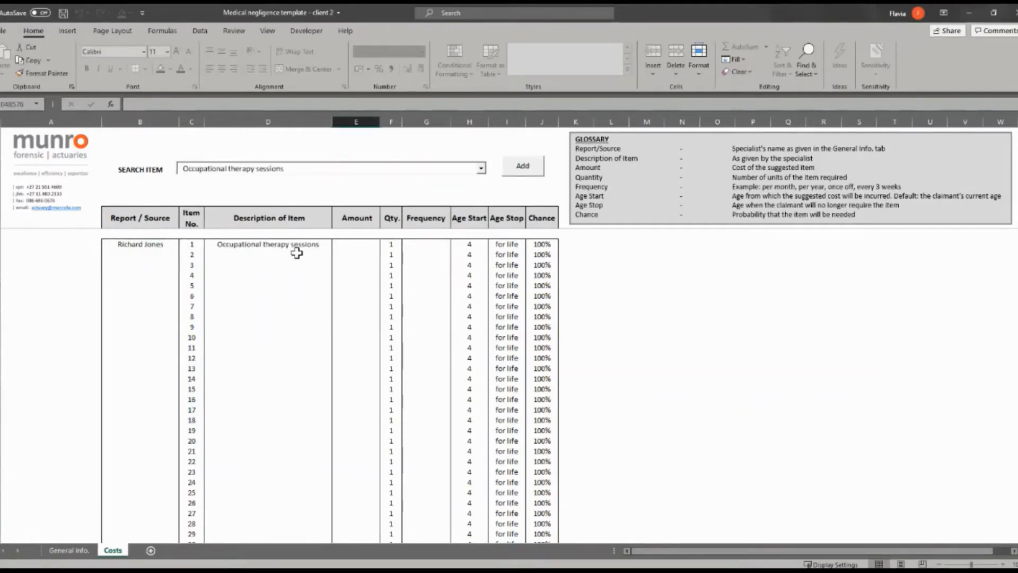
- Enter R 750, quantity 25 and per-year frequency for item 1, then check its ages
click(353, 244)
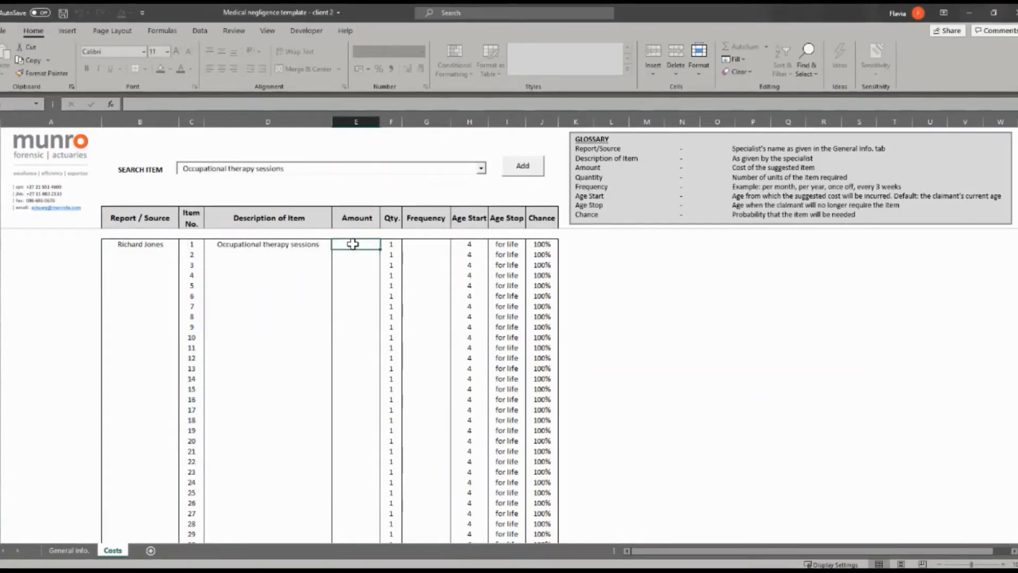
text(750)
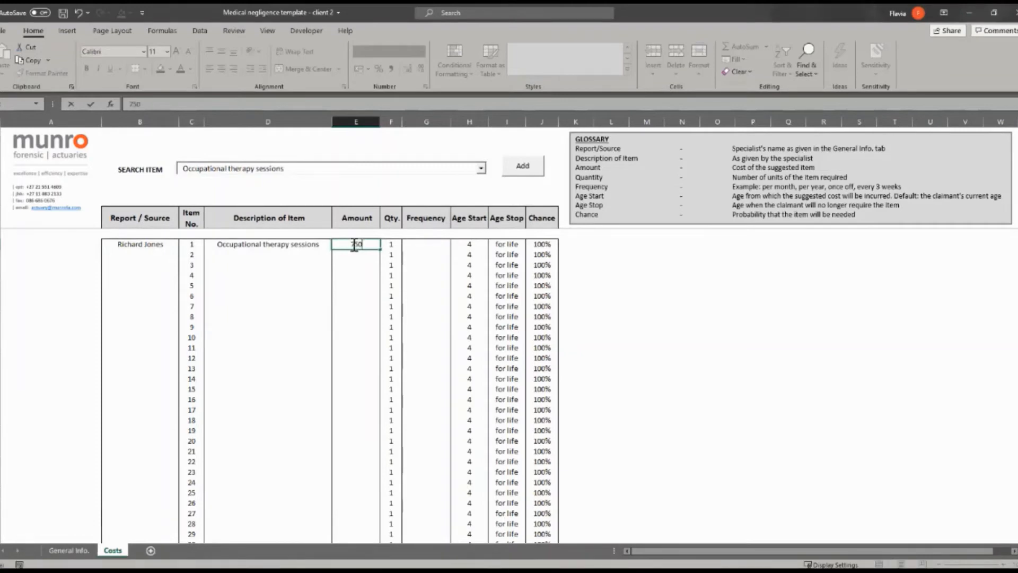
click(395, 244)
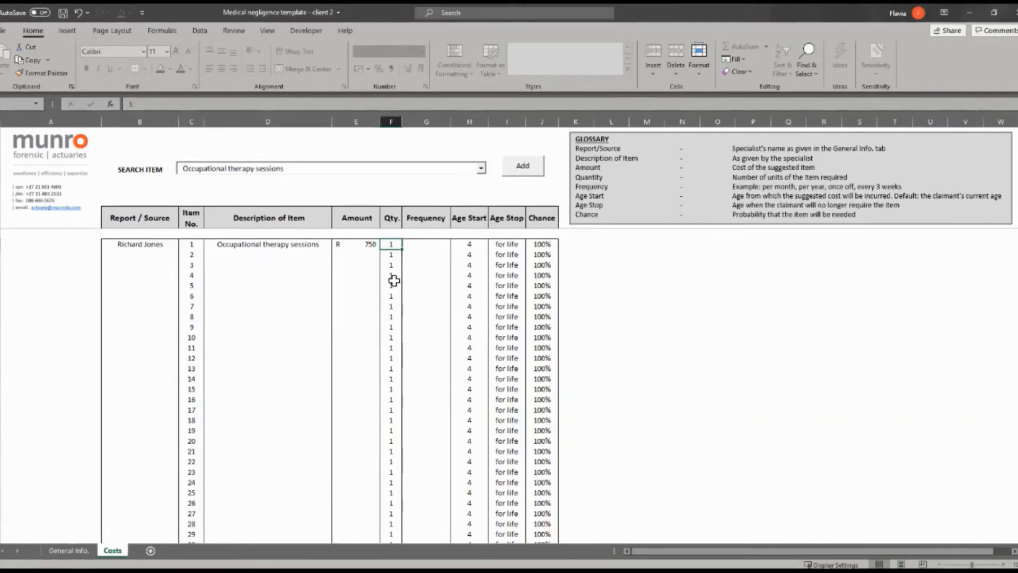
text(25)
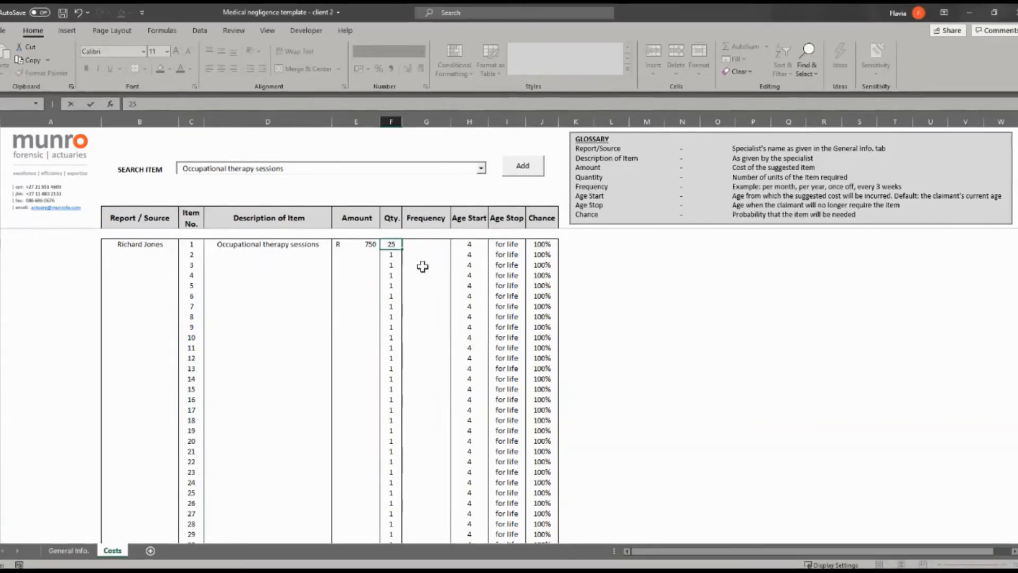
click(433, 243)
click(455, 244)
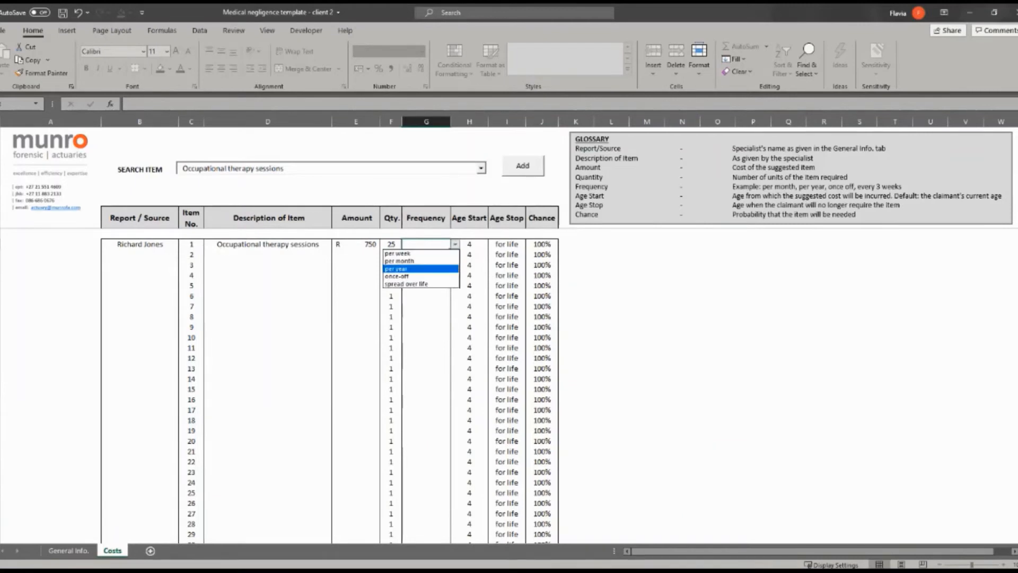
click(432, 273)
click(470, 246)
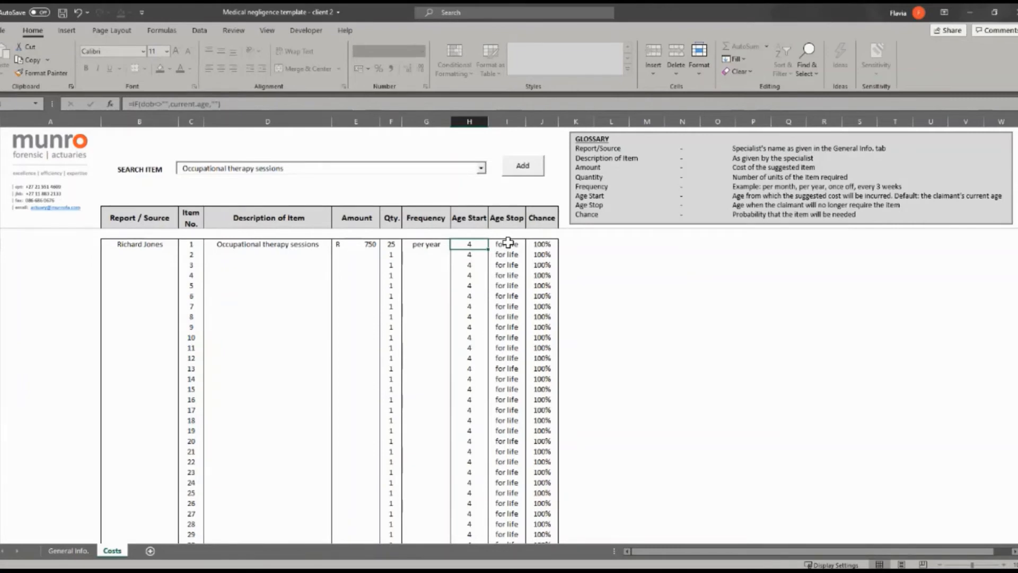
click(508, 243)
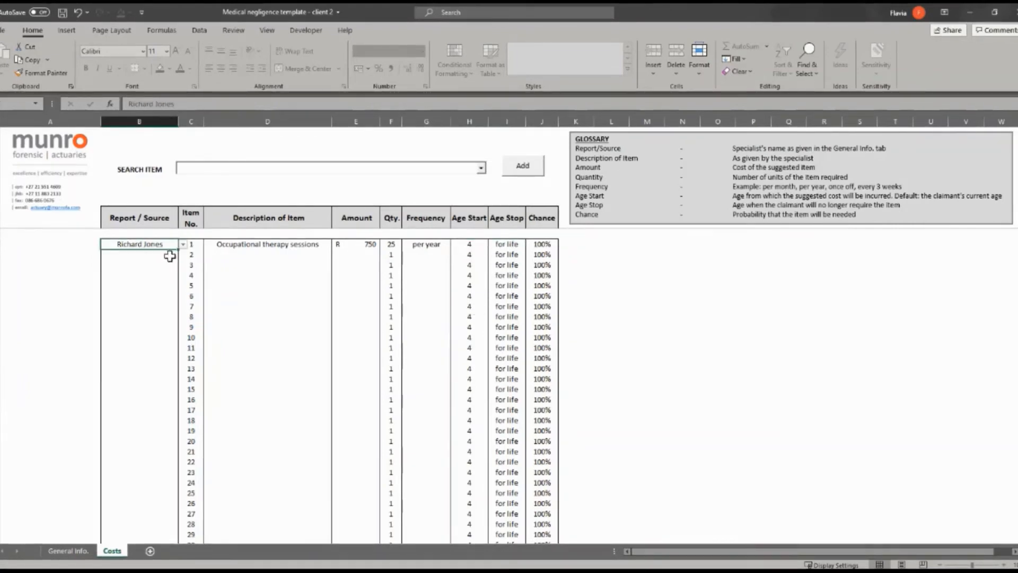
- Give row 2 another specialist as source and add Physiotherapy, searched with 'phy'
click(169, 255)
click(182, 254)
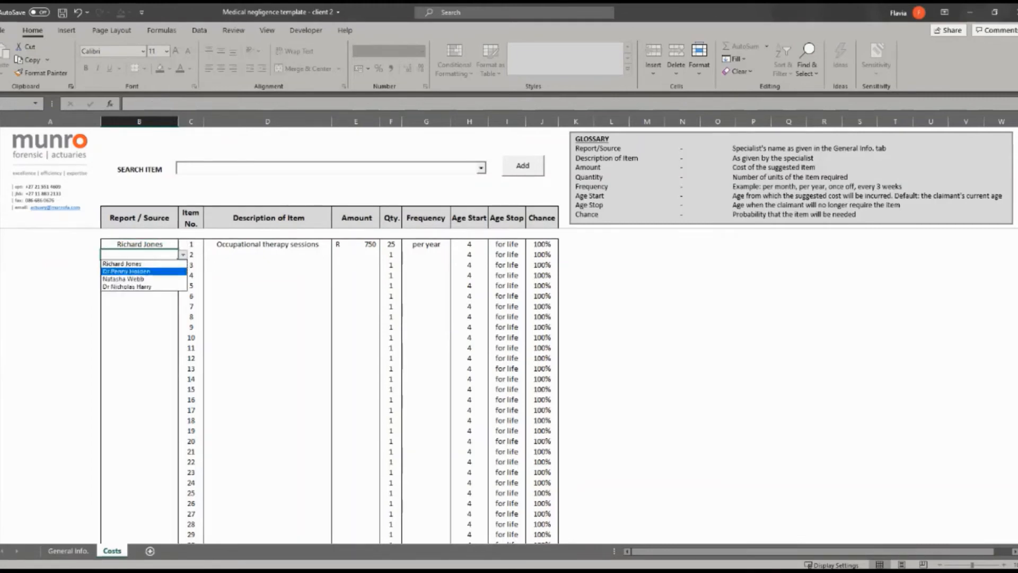
click(125, 278)
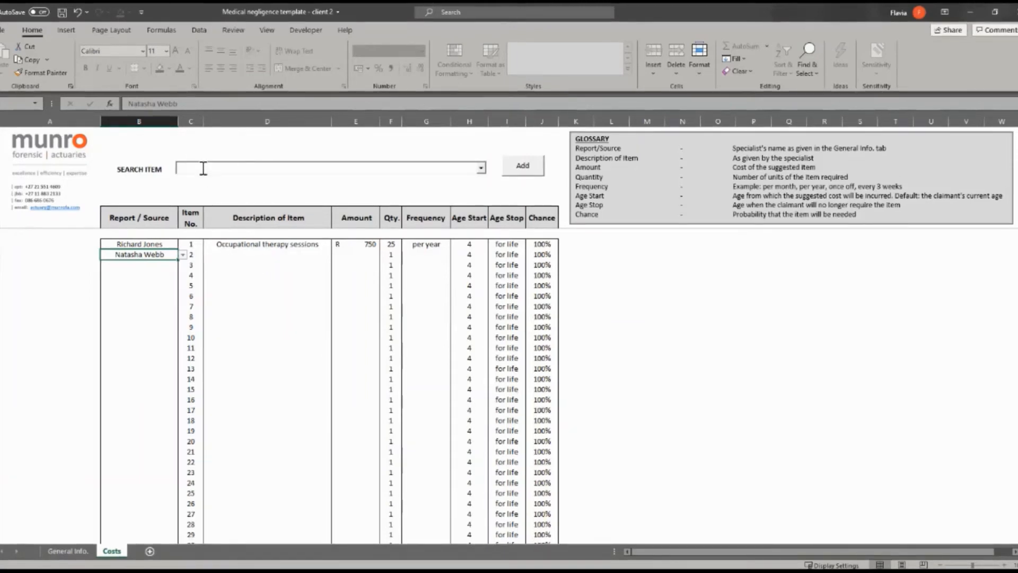
click(220, 167)
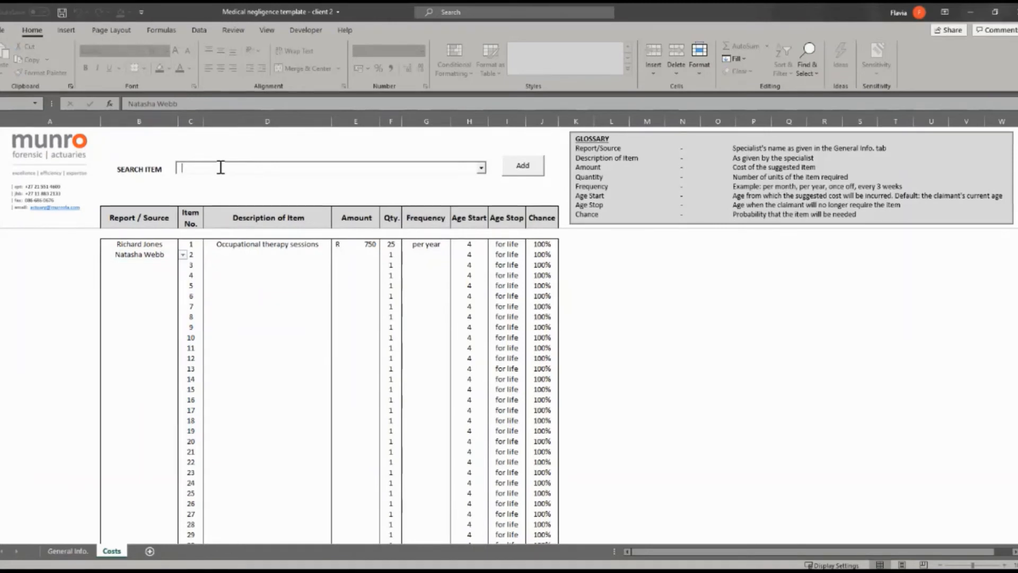
text(phy)
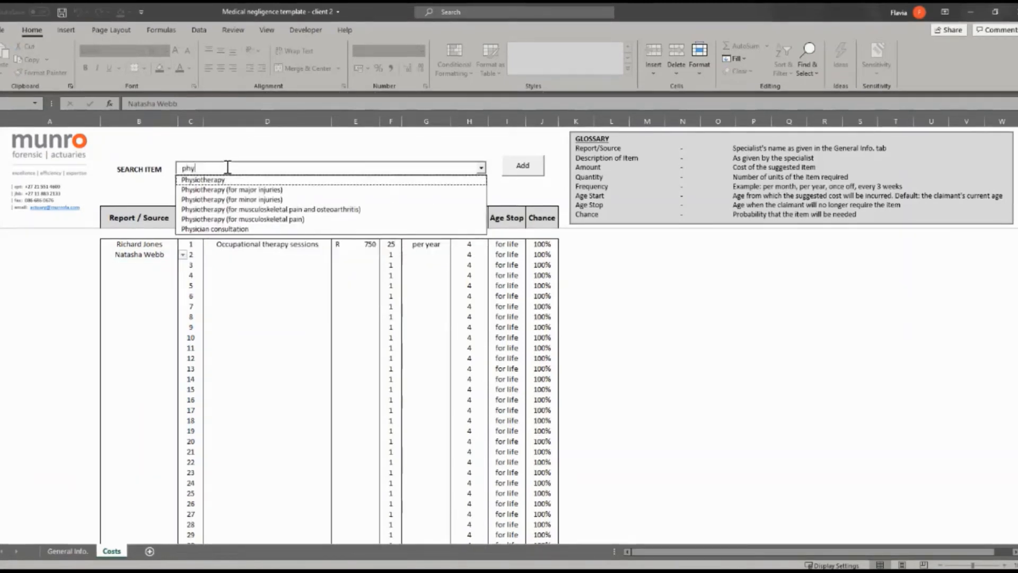
key(Down)
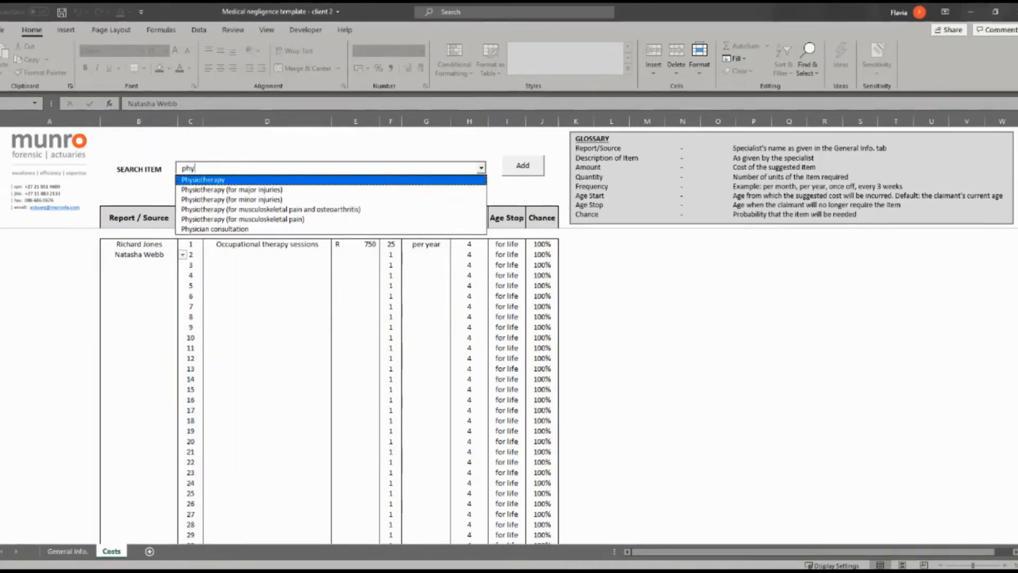
key(Return)
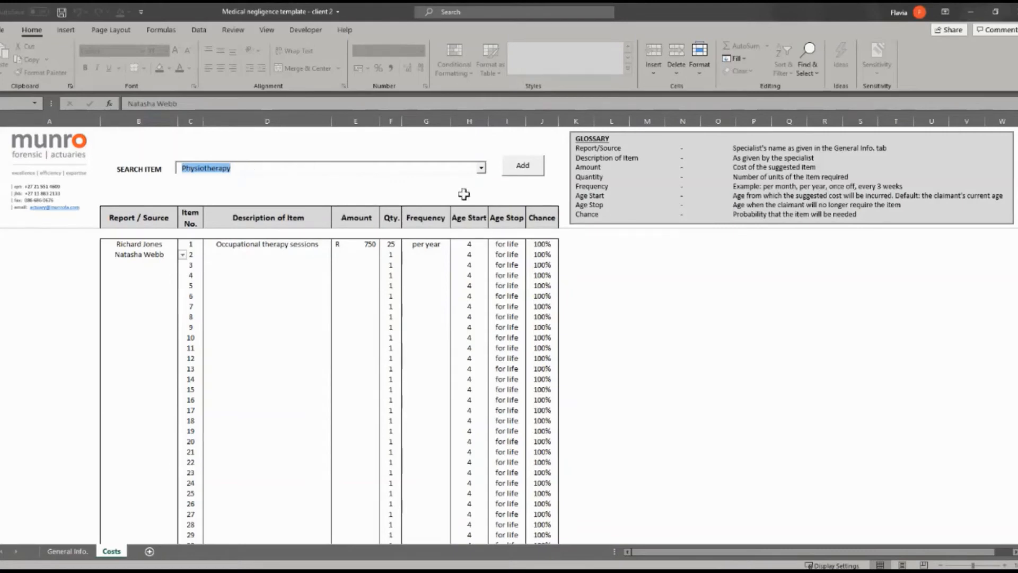
click(524, 169)
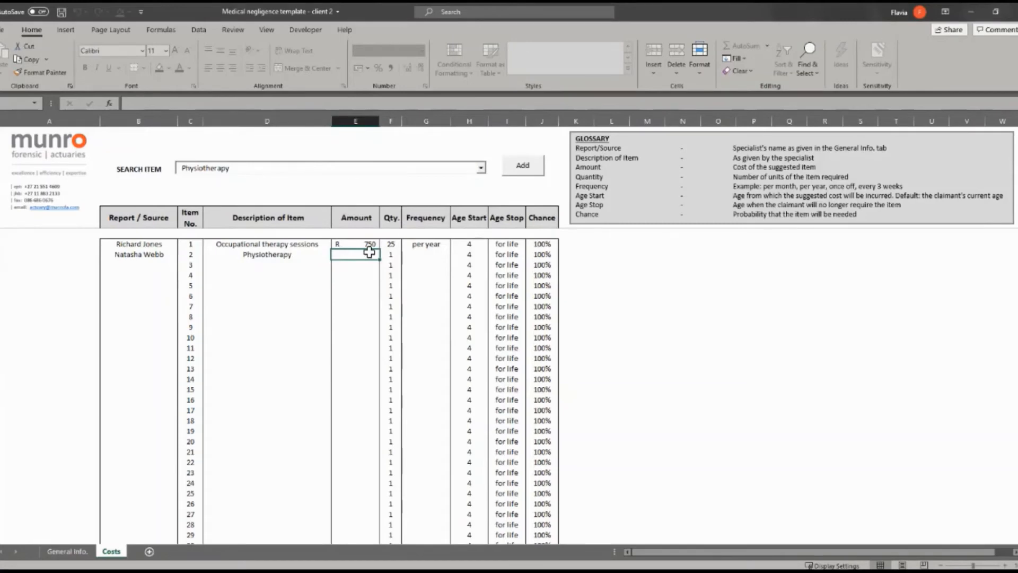
- Set Physiotherapy's amount to R 450, frequency per month and age stop 18
text(450)
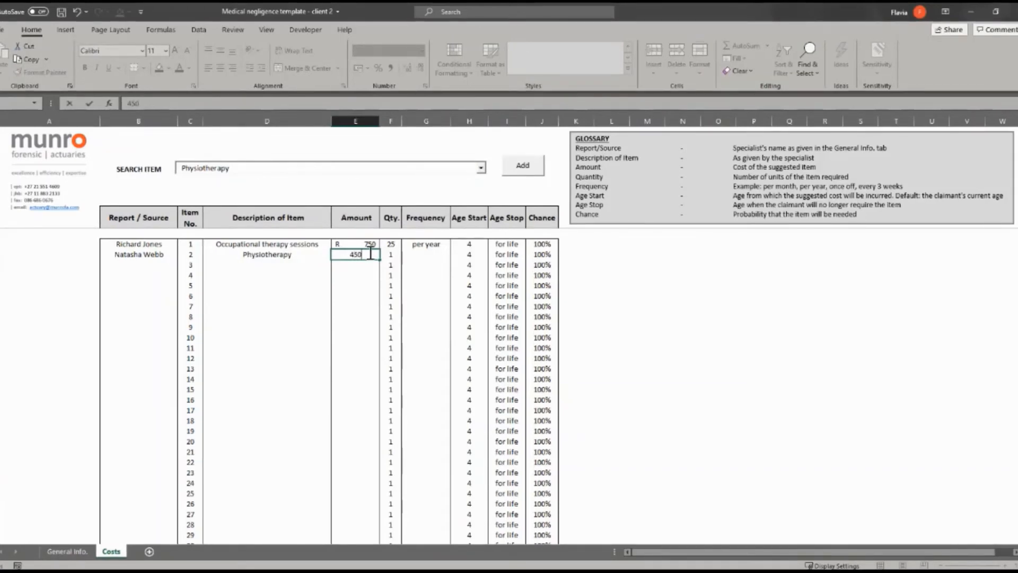
key(Tab)
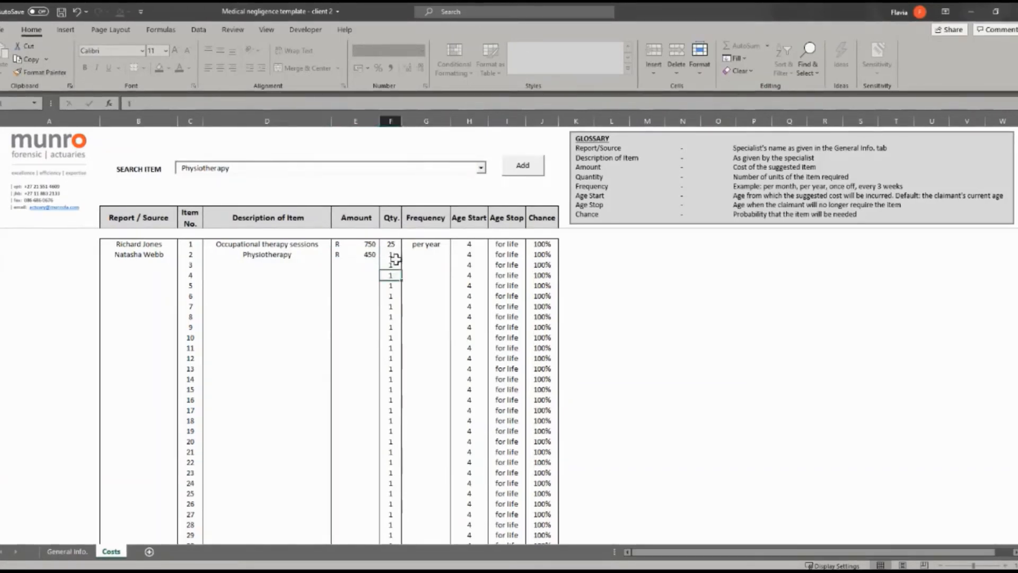
click(426, 256)
click(456, 258)
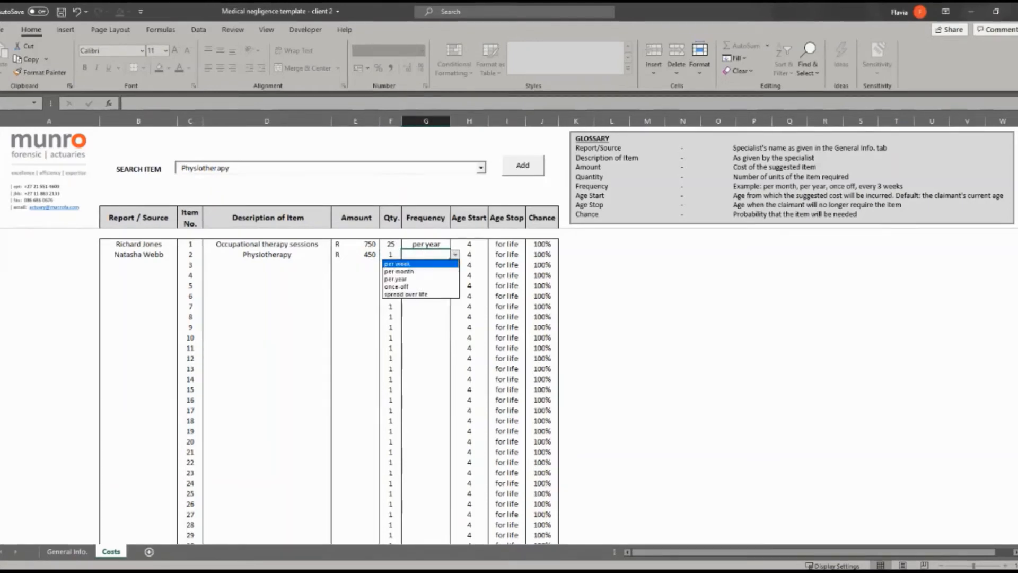
click(419, 266)
click(496, 258)
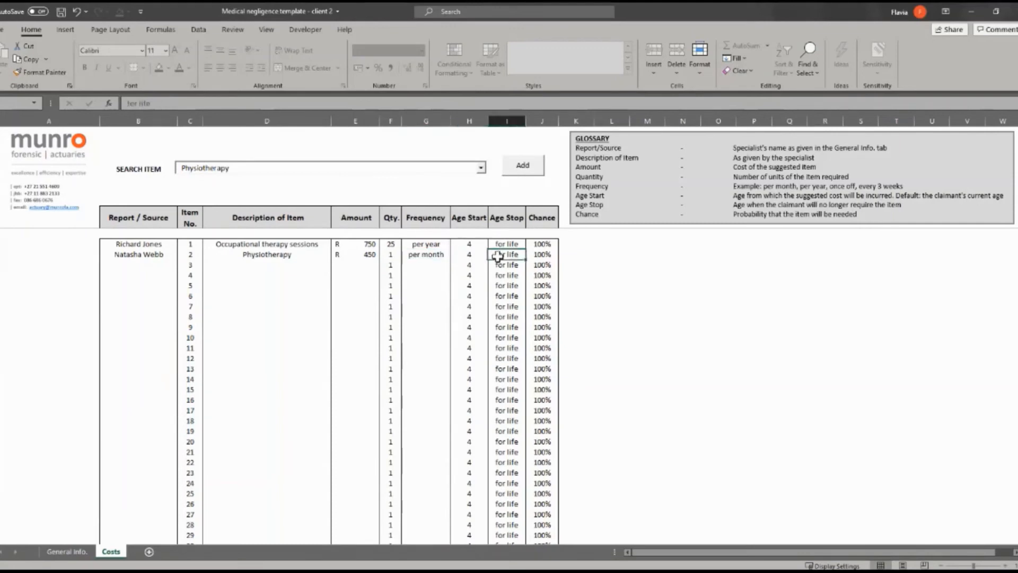
click(475, 258)
click(512, 253)
text(18)
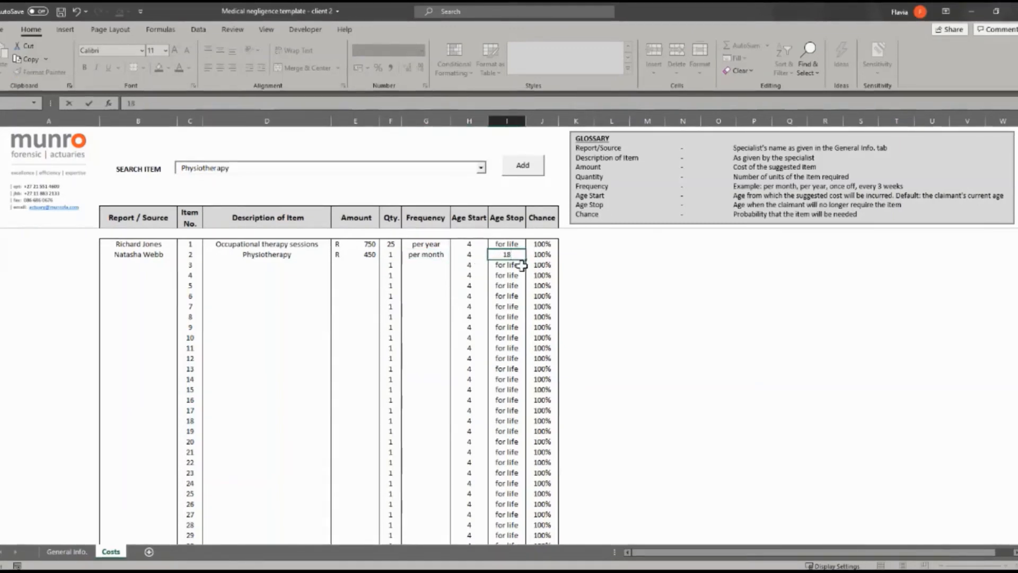
key(Return)
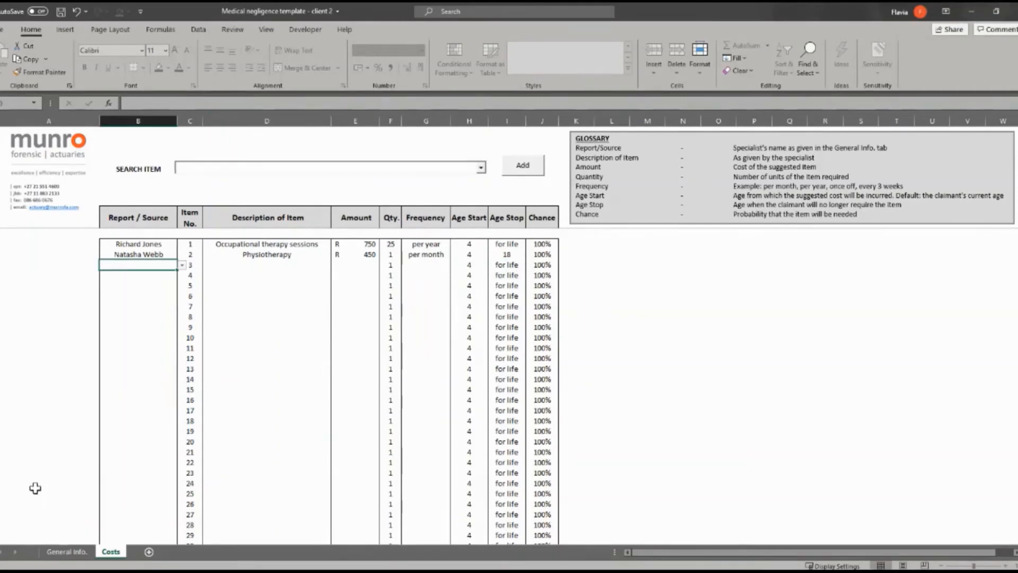
- Give row 3 the last listed specialist as source and add Pain medication via 'pain' search
click(182, 265)
key(Down)
key(Down)
key(Down)
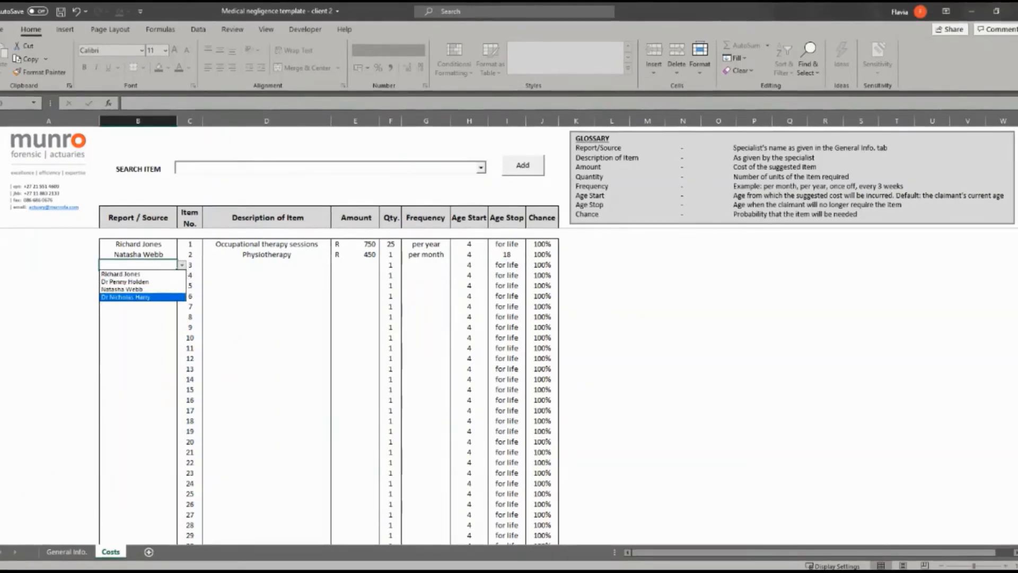
key(Return)
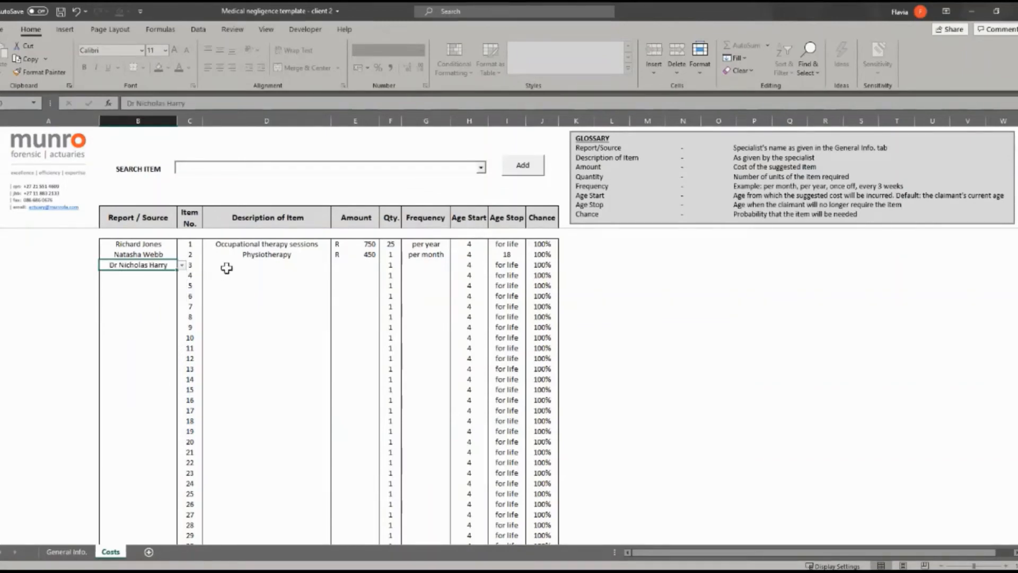
click(236, 266)
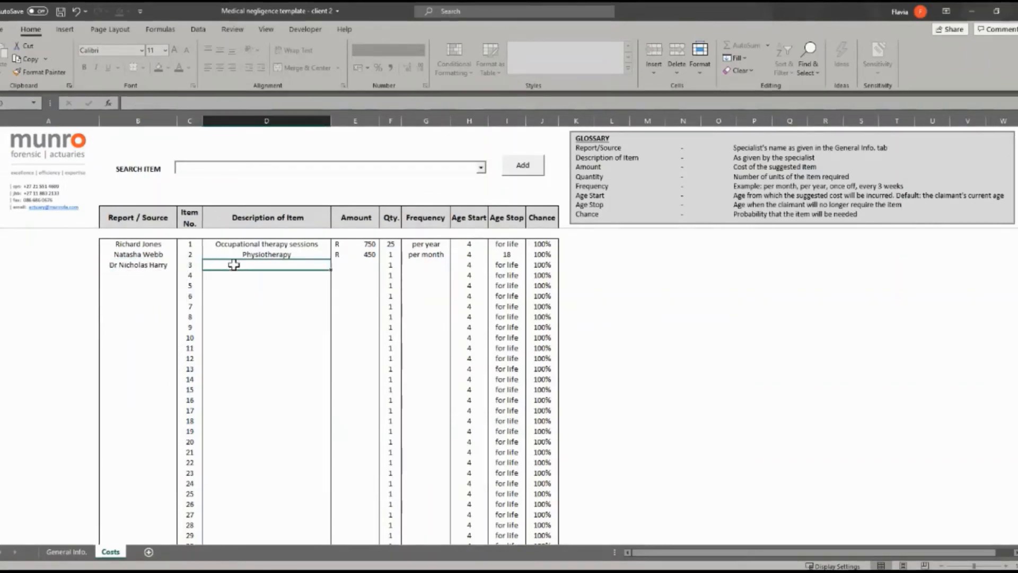
click(211, 167)
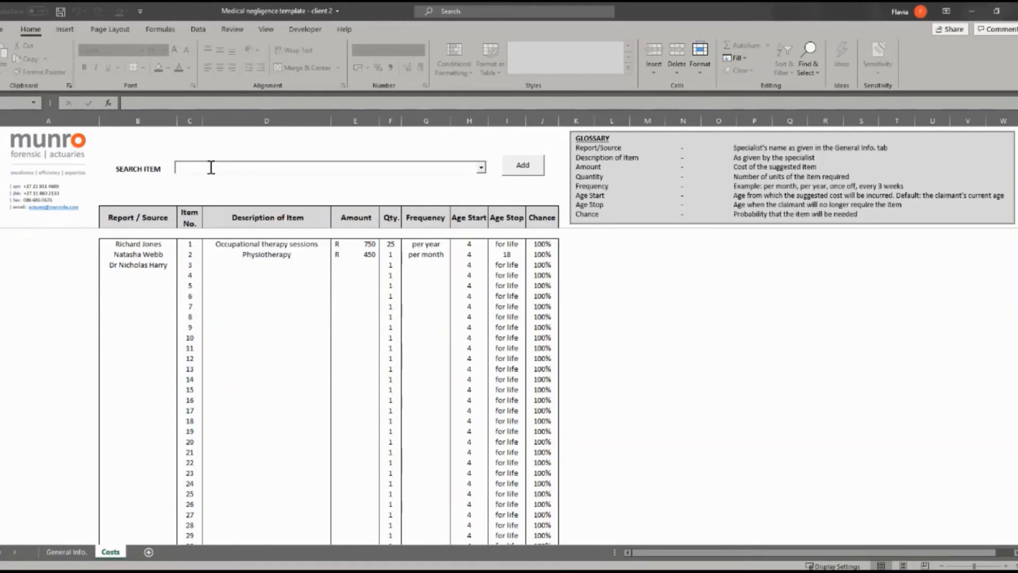
text(pain)
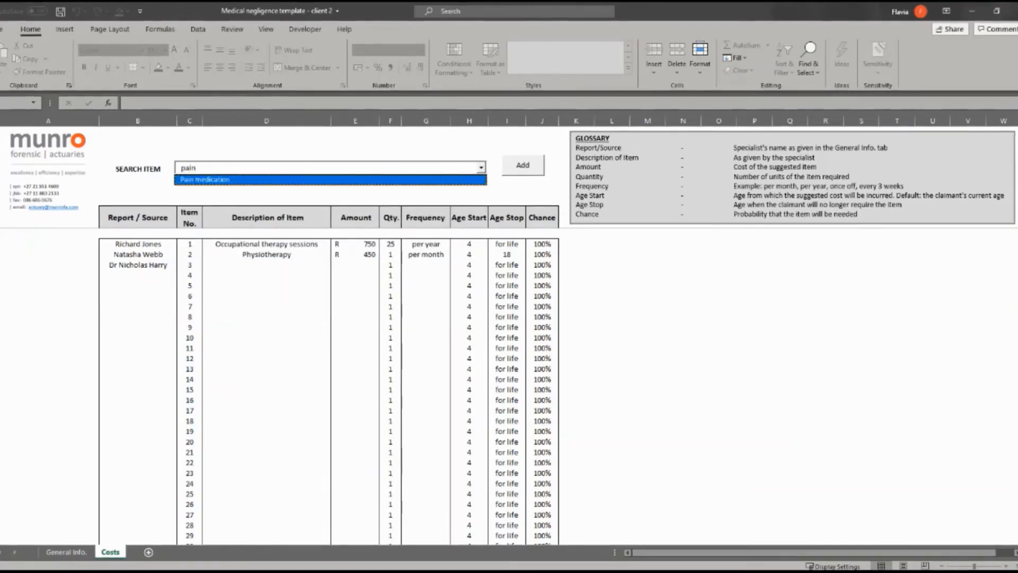
click(241, 179)
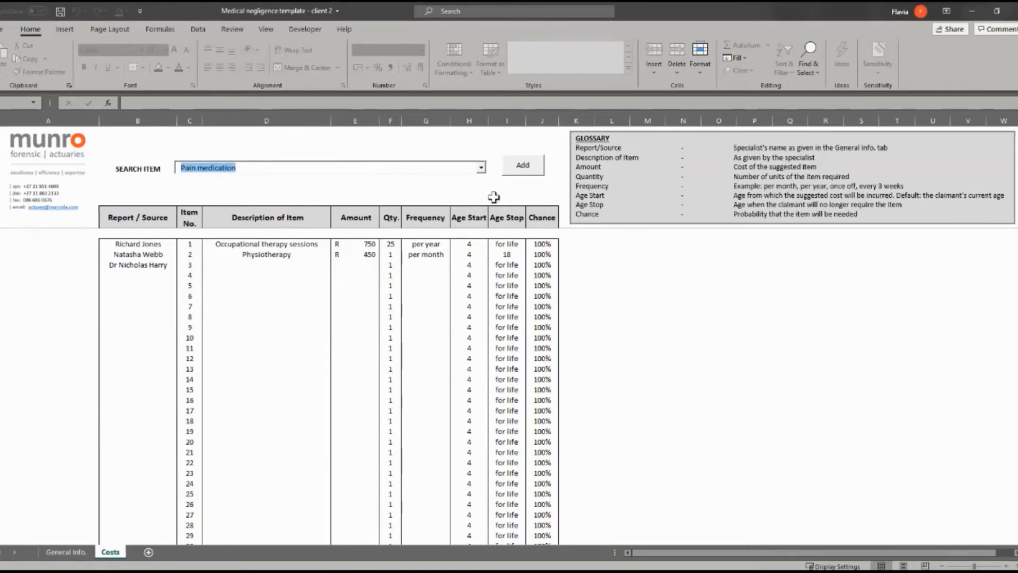
click(523, 165)
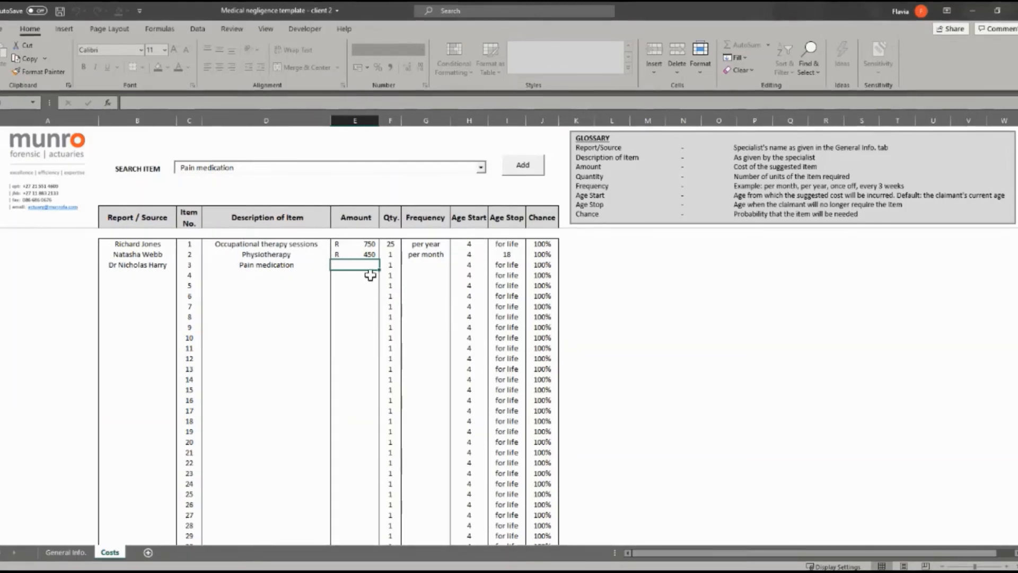
- Complete Pain medication's amount as R 850 and type frequency 'every 3 months'
text(850)
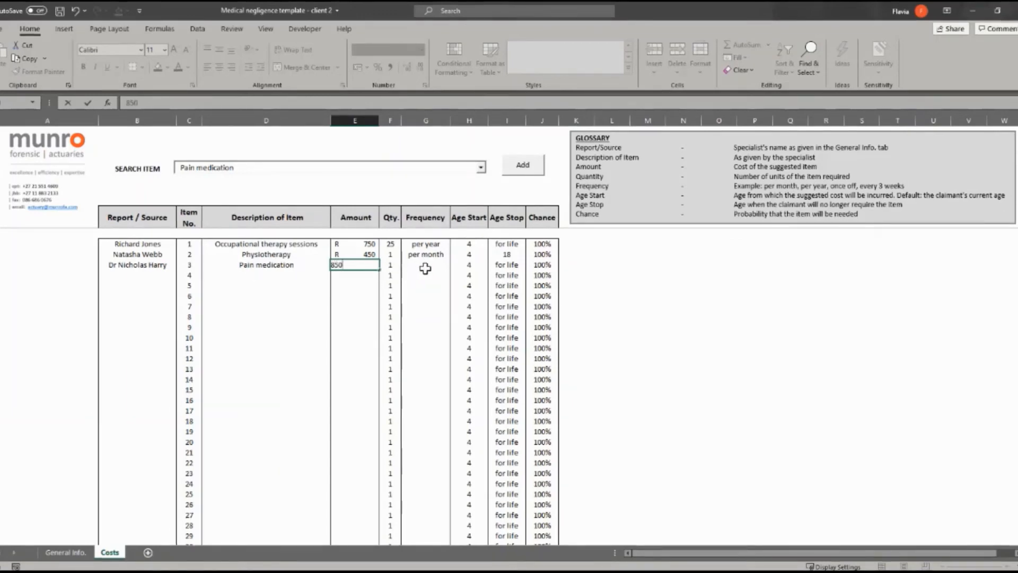
click(431, 268)
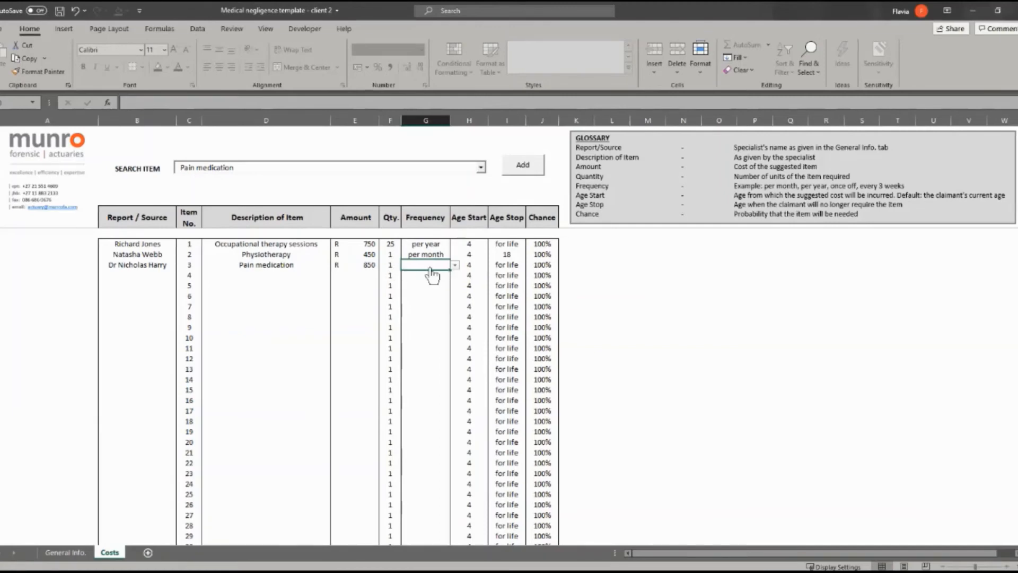
text(every 3)
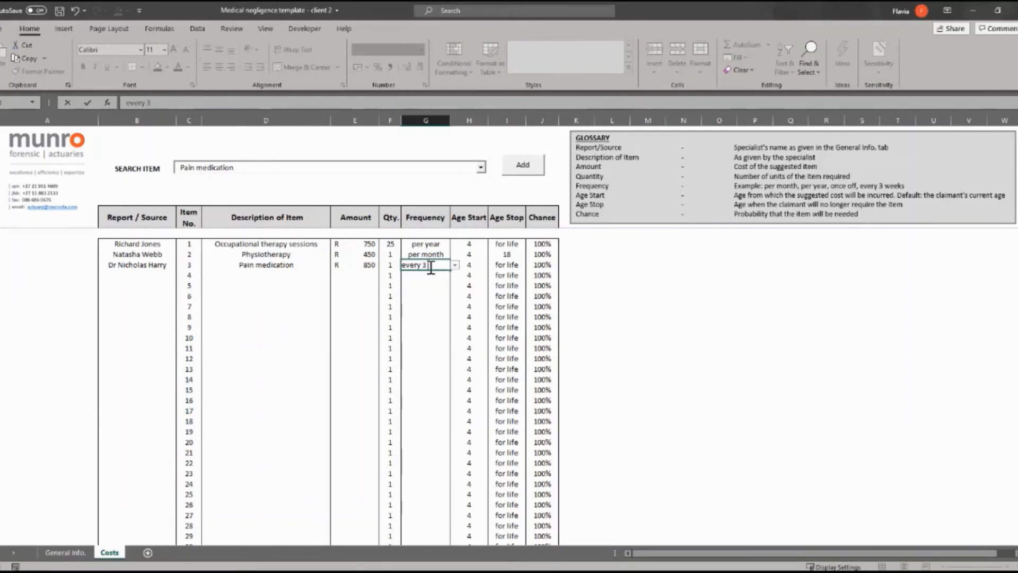
text( months)
key(Return)
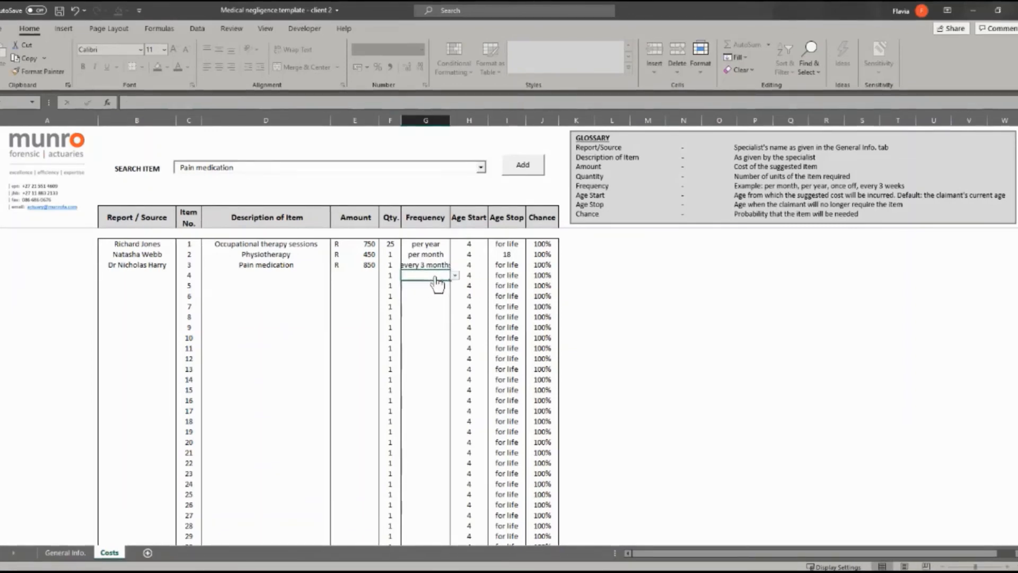
- Browse row 4's frequency options without choosing, then inspect row 3's Age Start formula
click(455, 275)
key(Down)
key(Down)
key(Down)
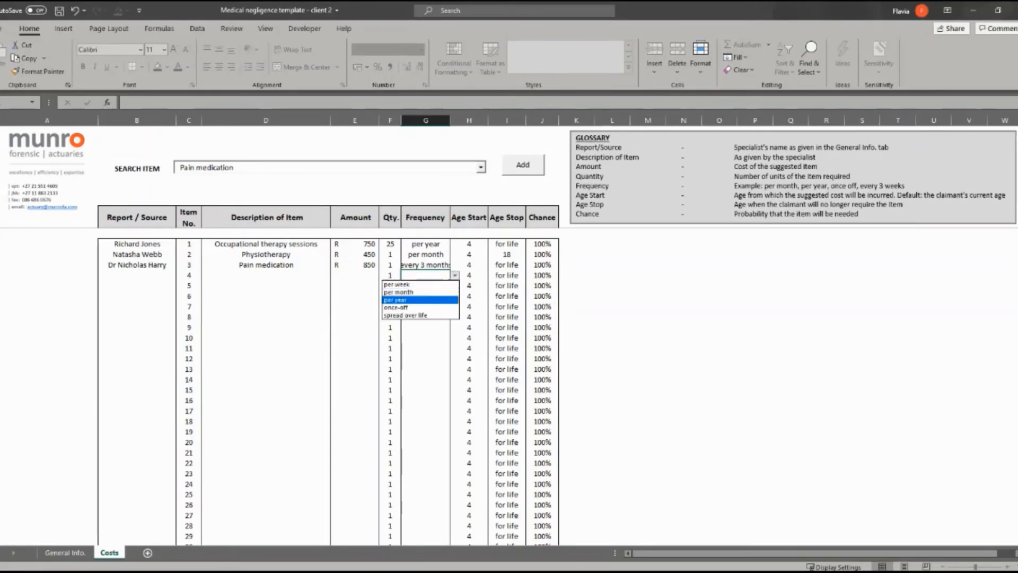
key(Up)
key(Up)
key(Up)
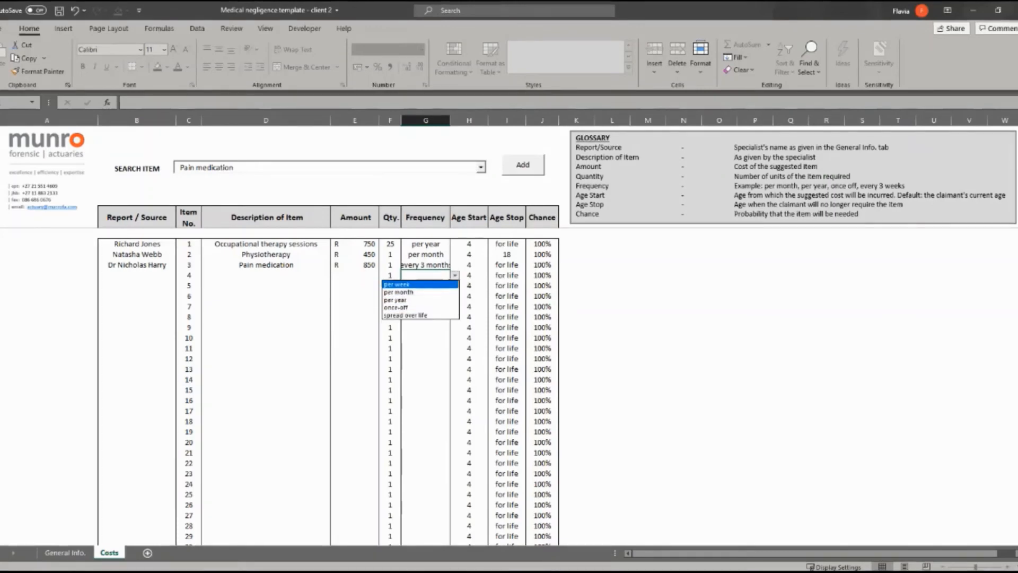
key(Escape)
click(464, 263)
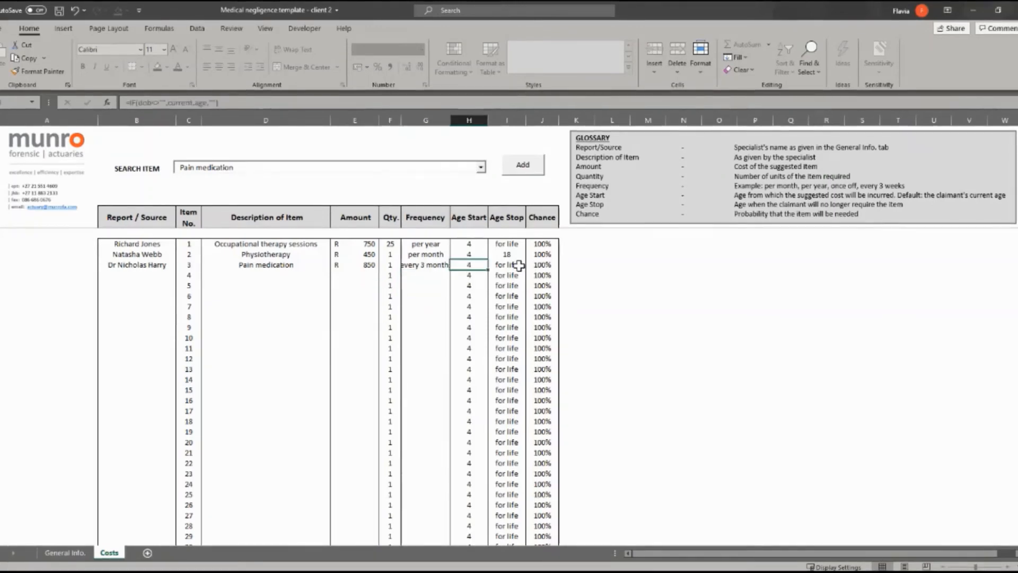
click(518, 265)
click(475, 264)
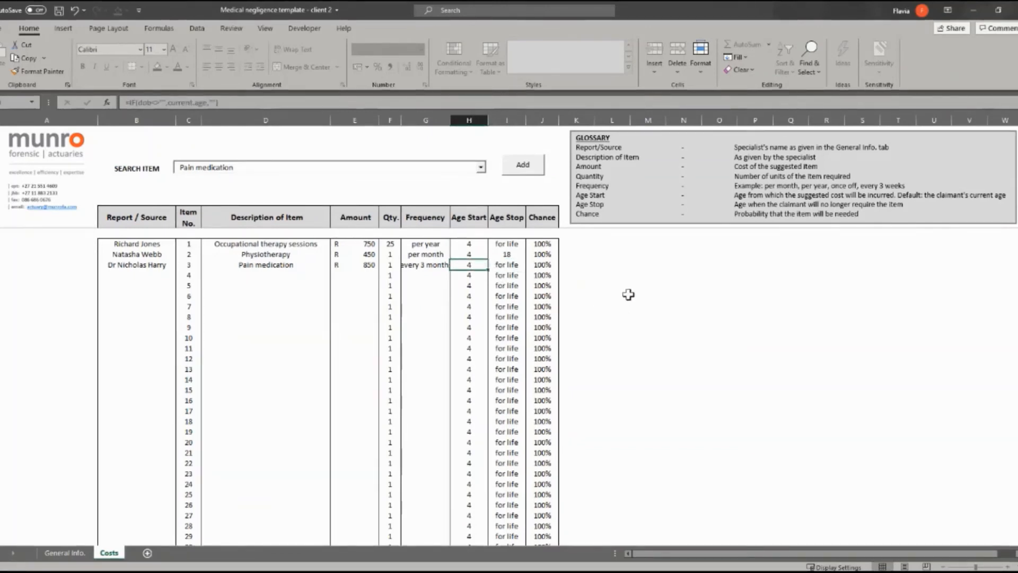
click(154, 277)
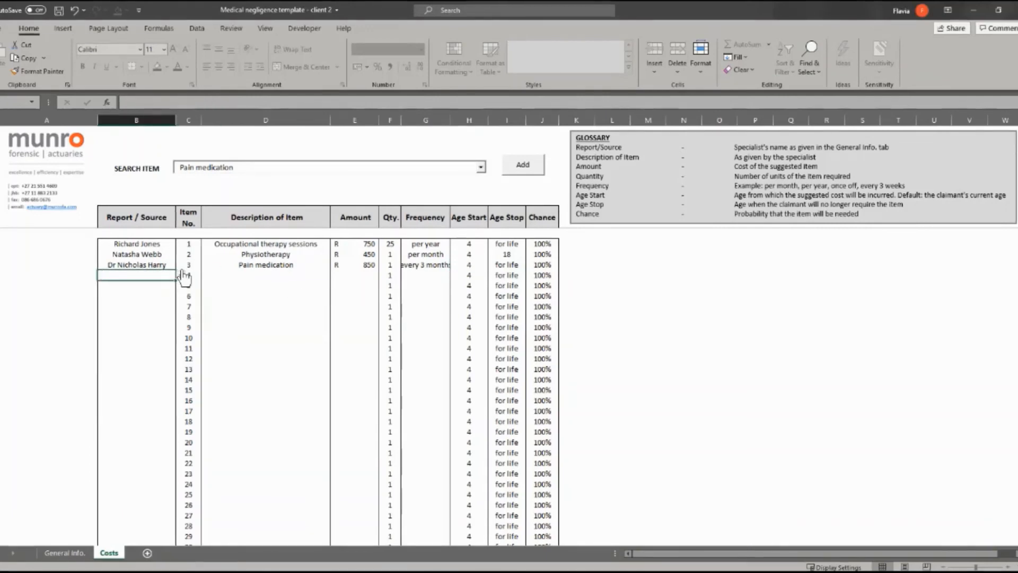
- Set row 4's source to the second specialist and try searching 'Hip repla' for the item
click(180, 275)
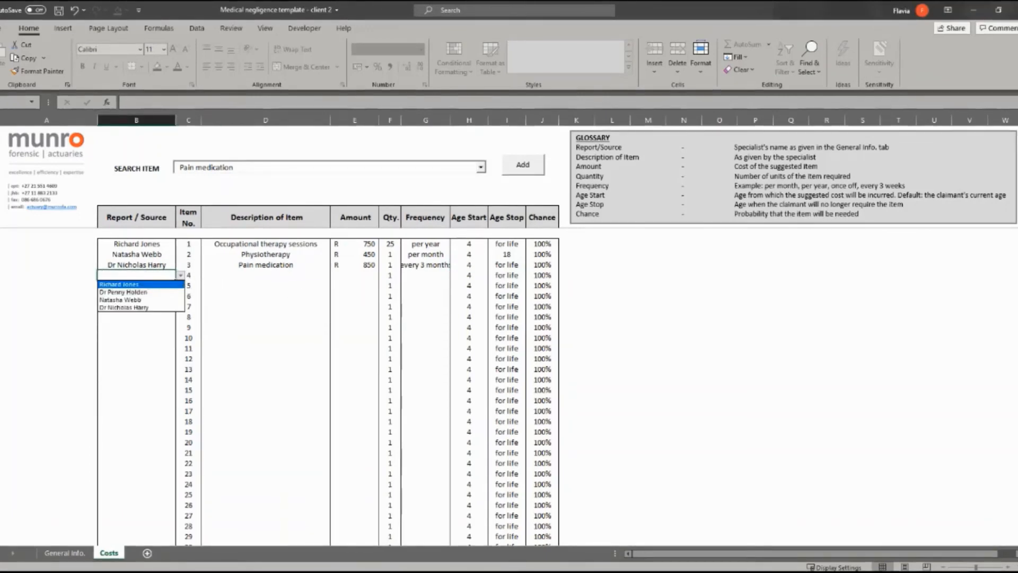
click(154, 292)
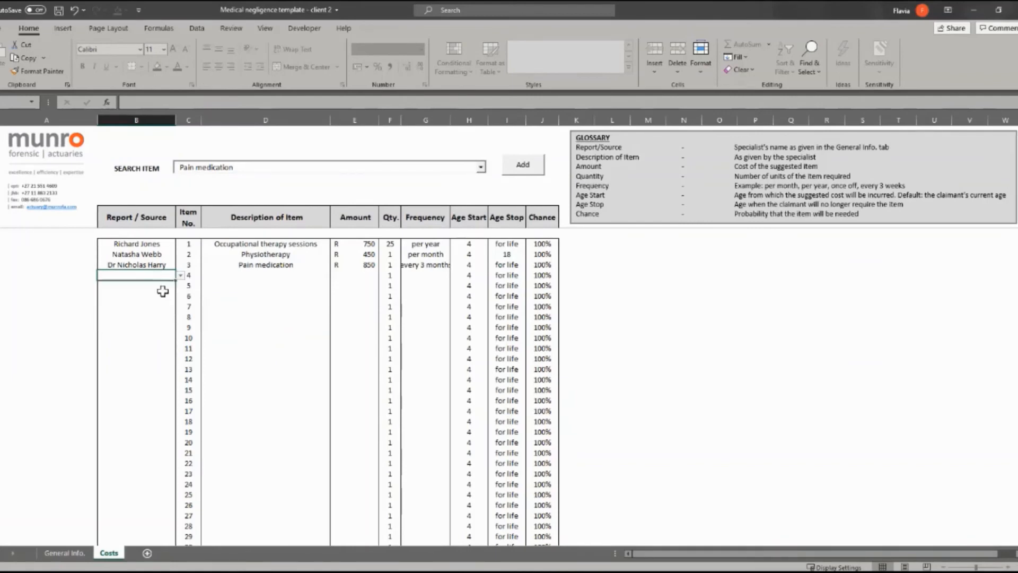
click(257, 170)
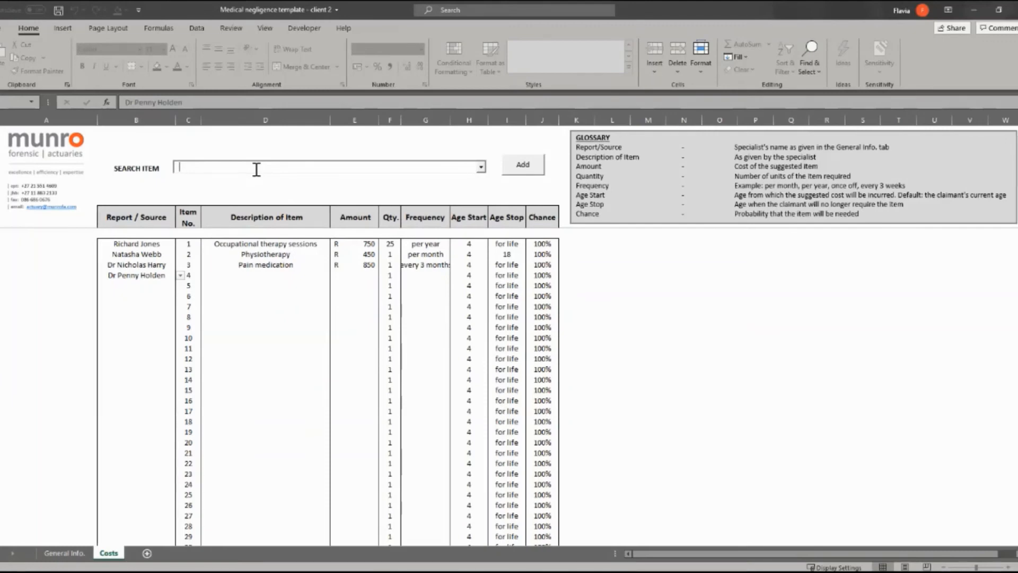
text(Hip)
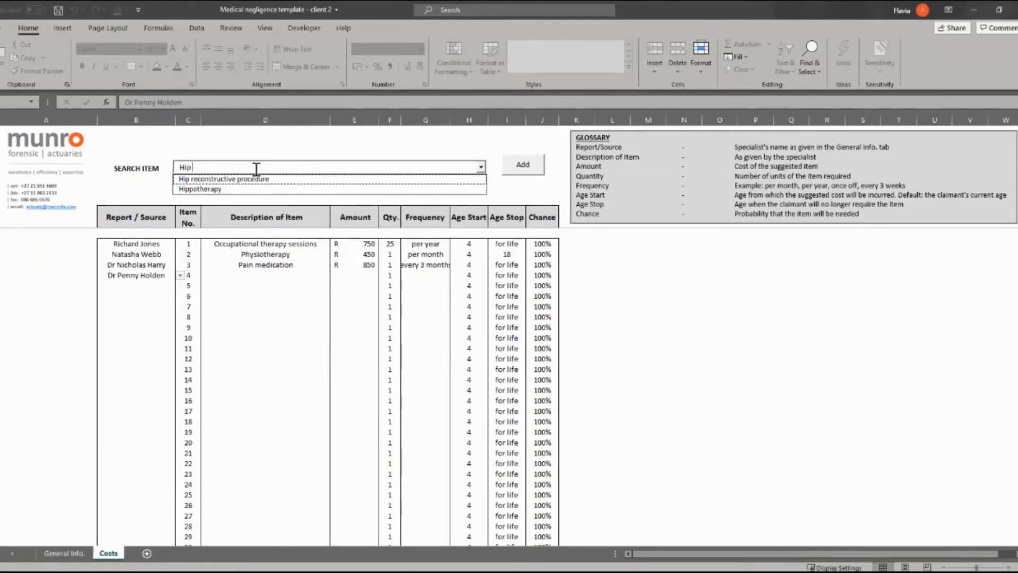
key(Down)
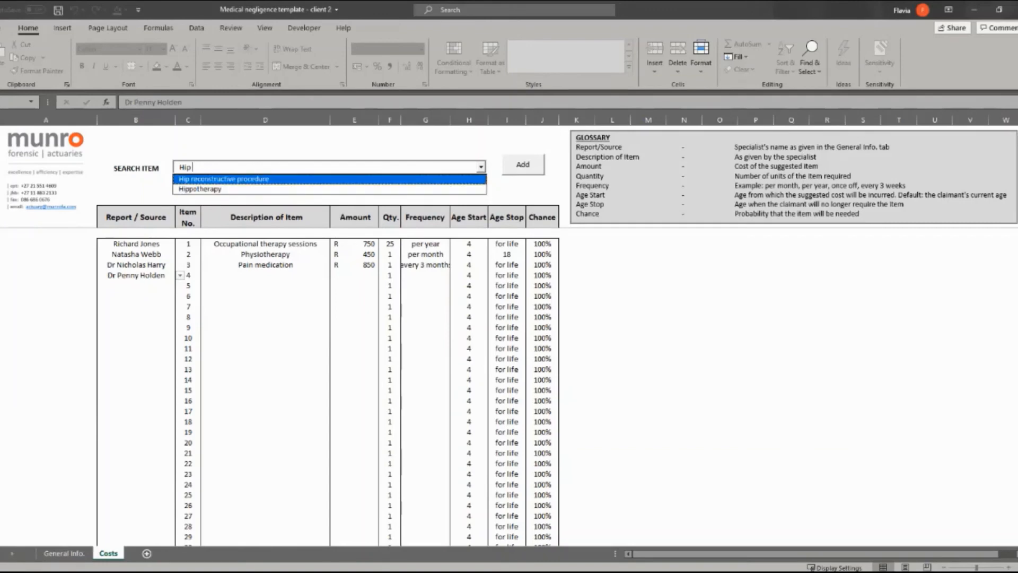
key(Down)
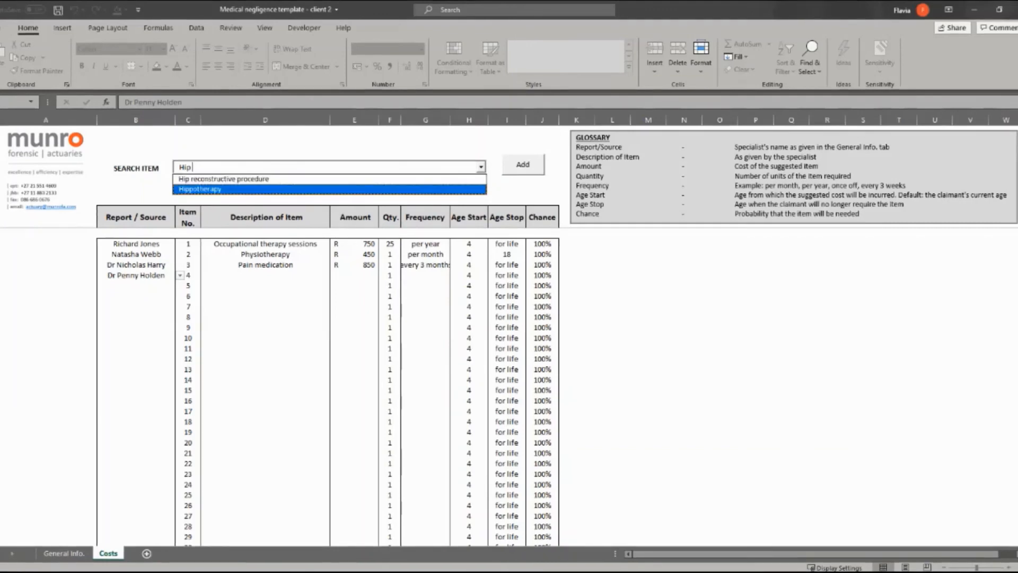
key(Up)
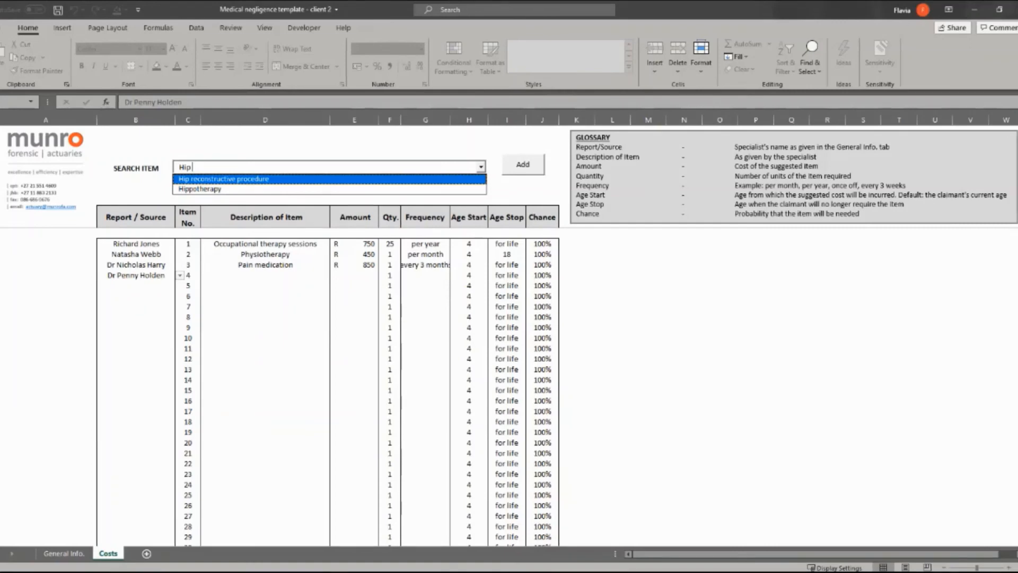
text(re)
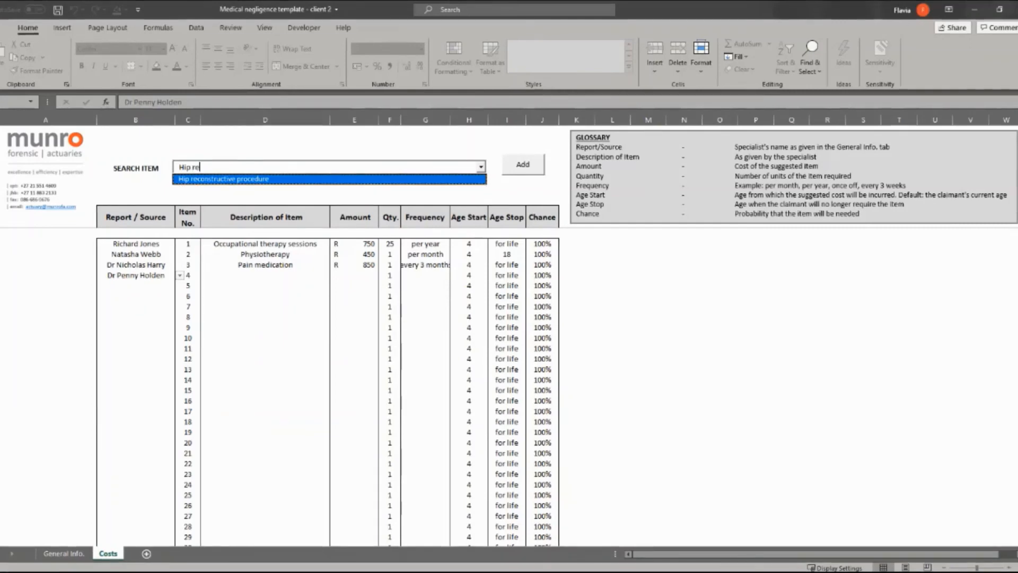
text(placement)
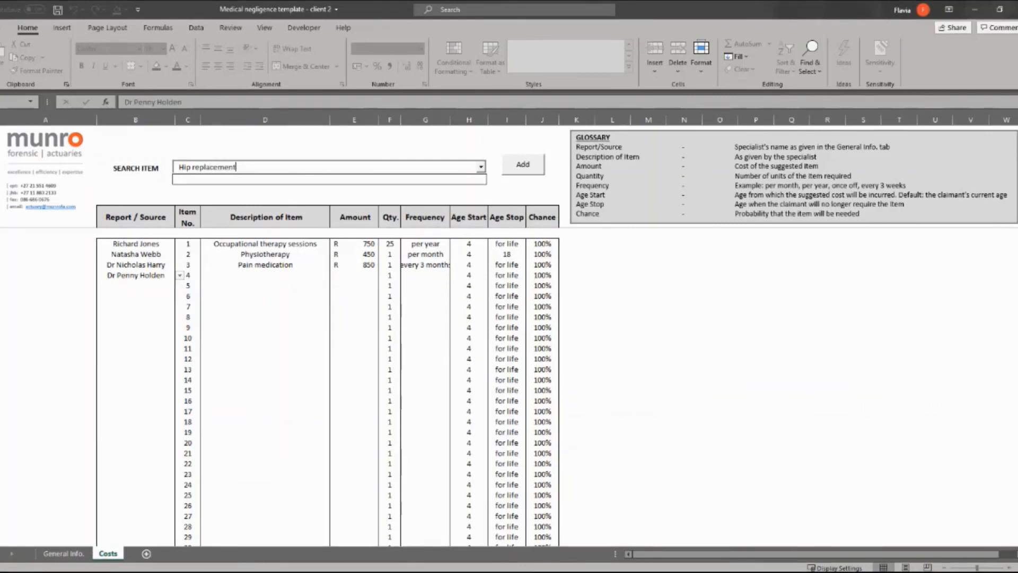
click(512, 178)
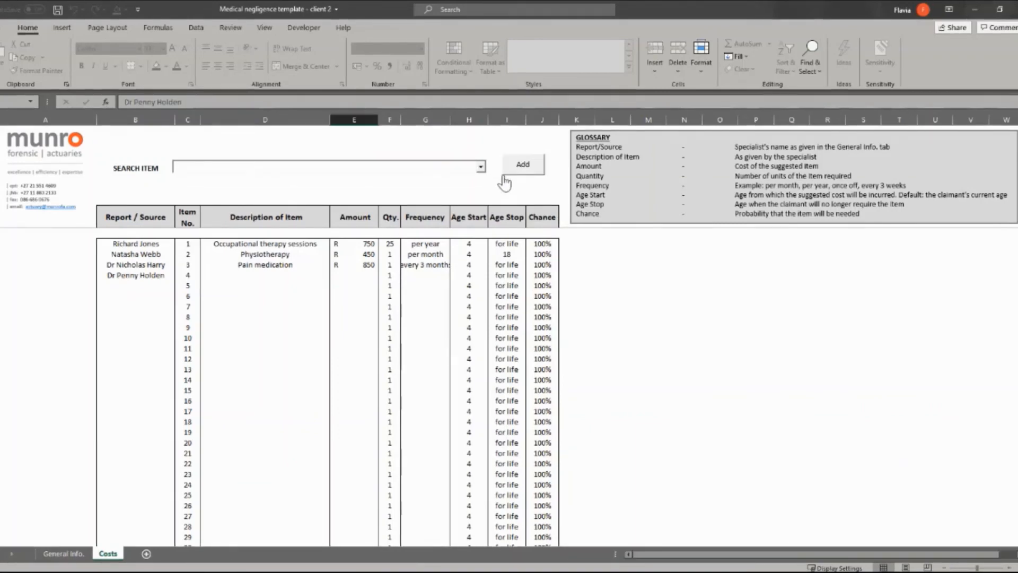
- Search 'Hip' again and add Hip replacement as item 4's description
click(246, 166)
text(Hip)
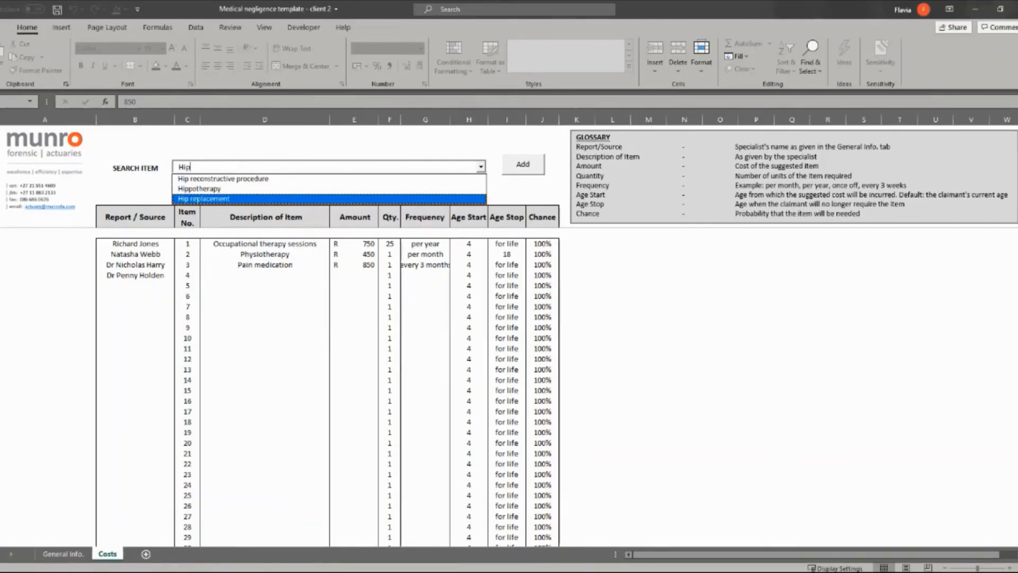
click(218, 199)
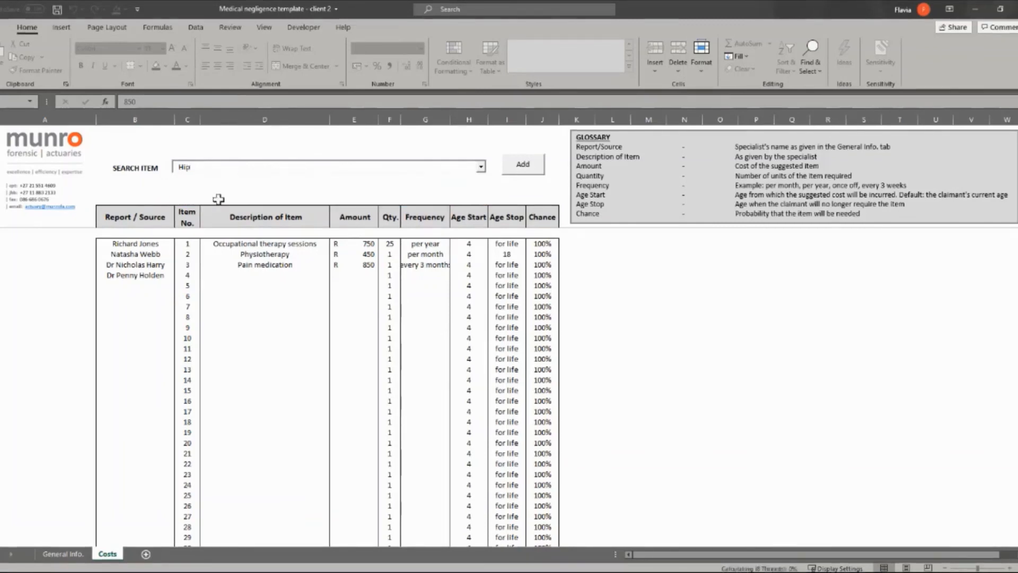
click(517, 167)
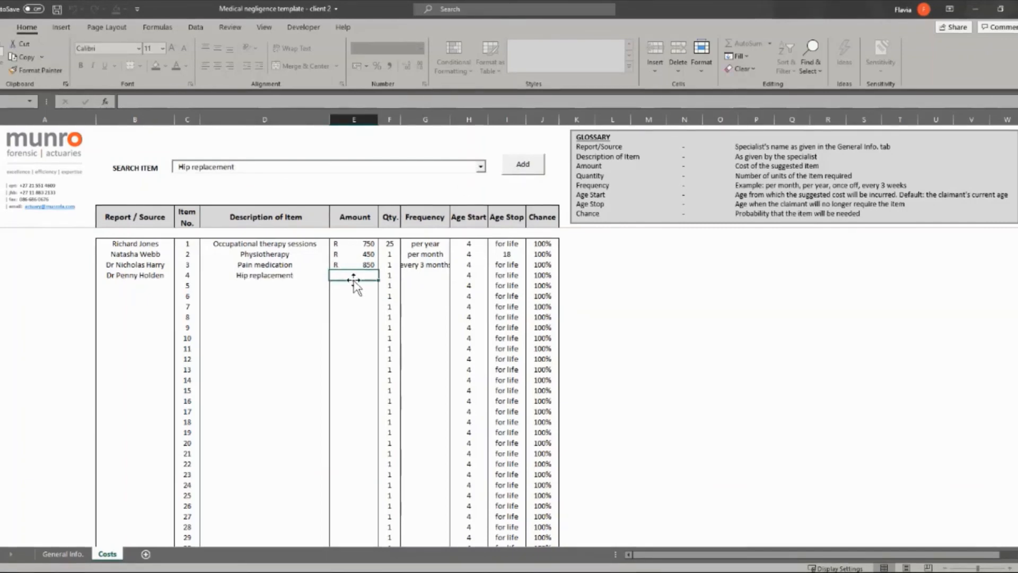
- Give Hip replacement R 150 000, once-off frequency and age start 25, then move to row 5
text(150000)
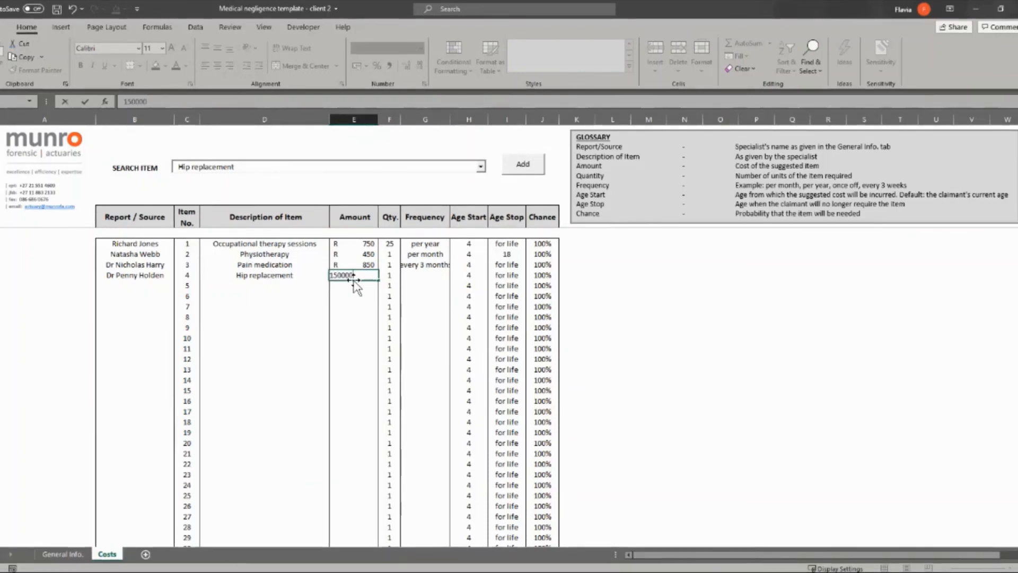
click(427, 274)
click(455, 276)
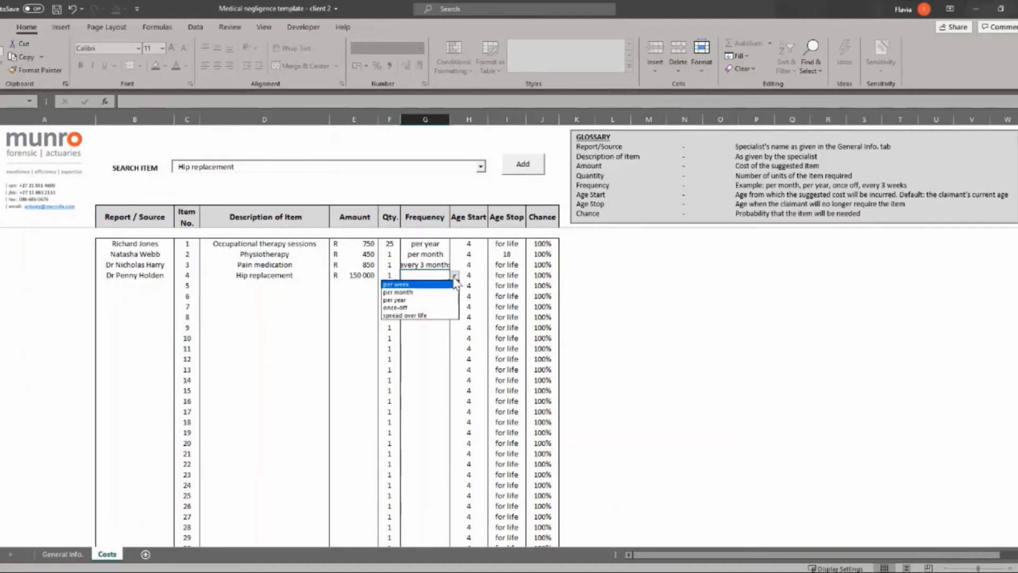
click(416, 308)
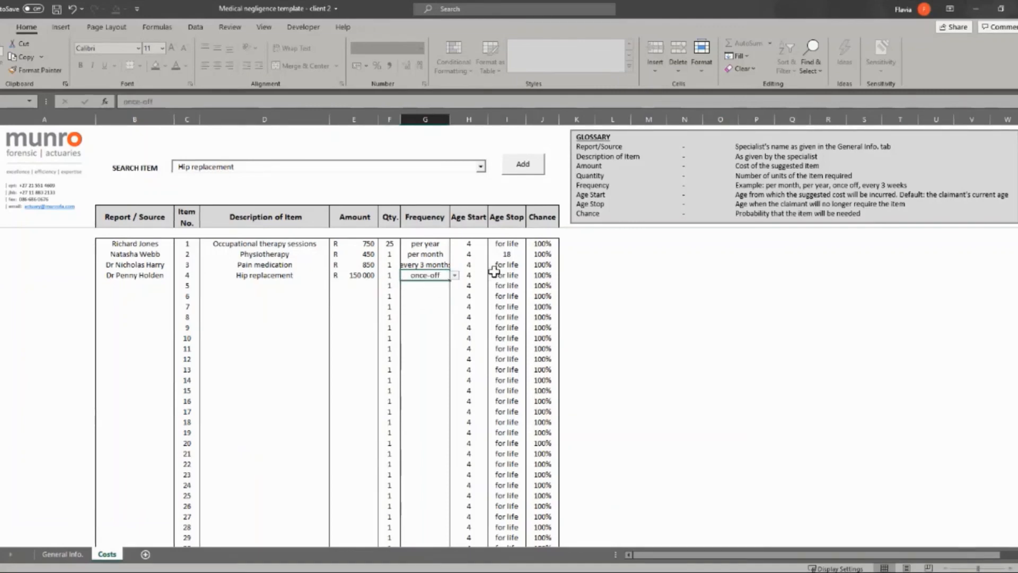
click(481, 274)
text(25)
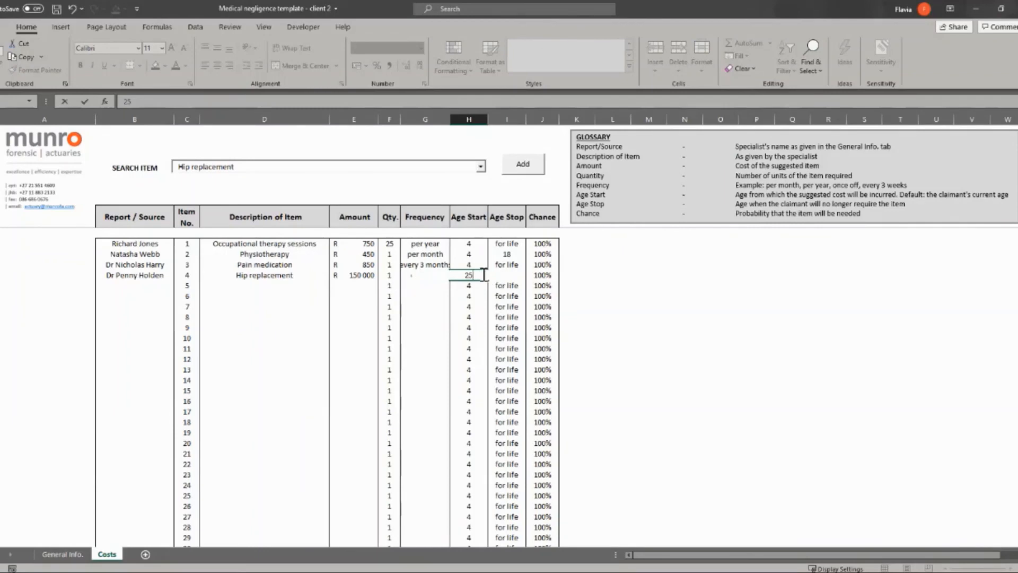
key(Return)
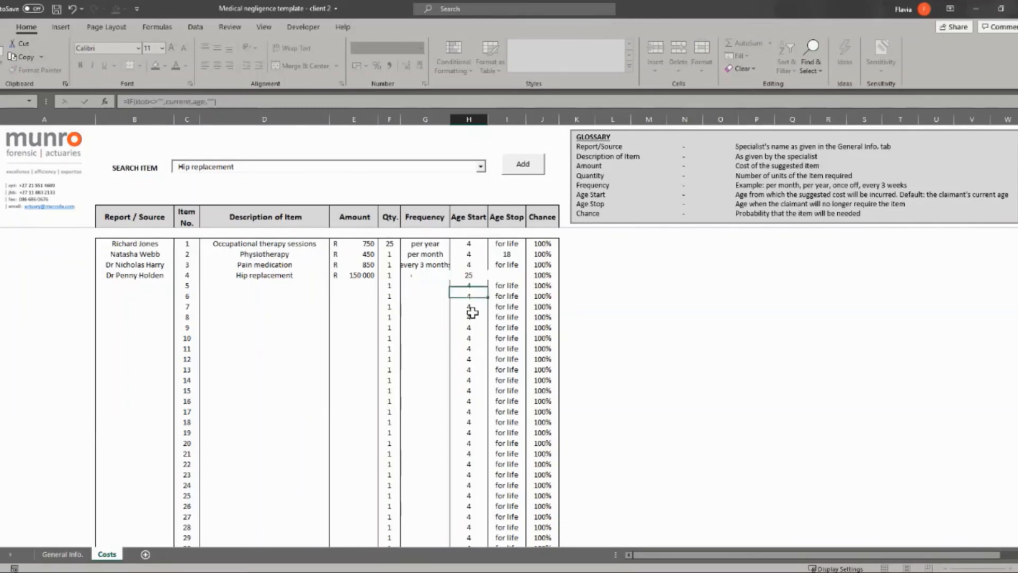
key(Down)
key(Down)
key(Down)
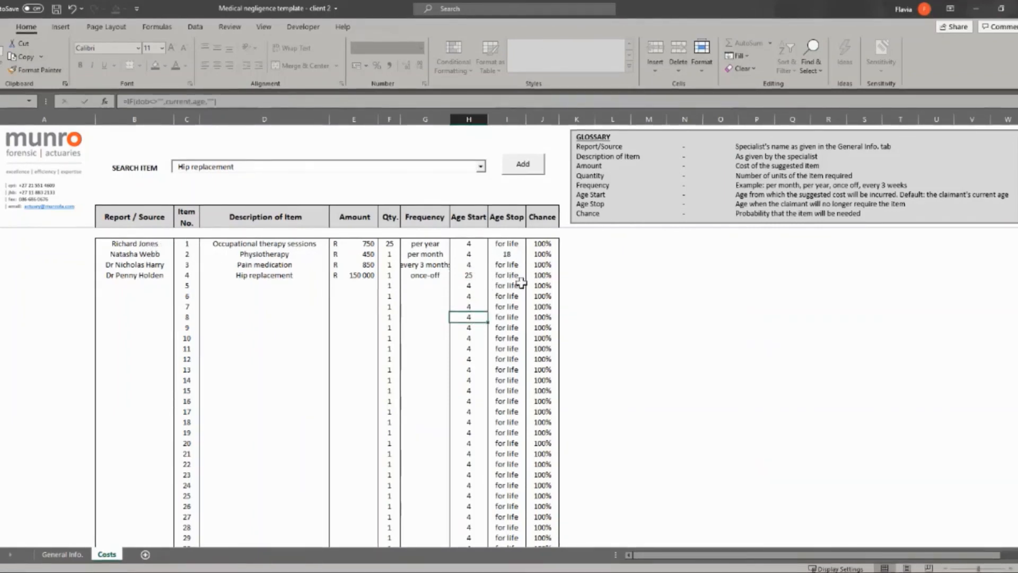
click(158, 284)
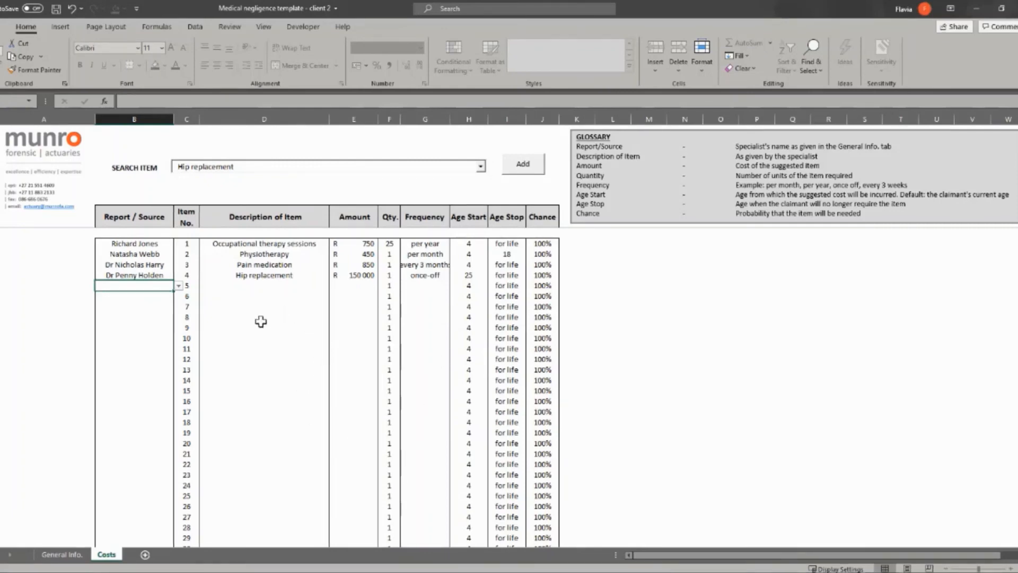
key(Tab)
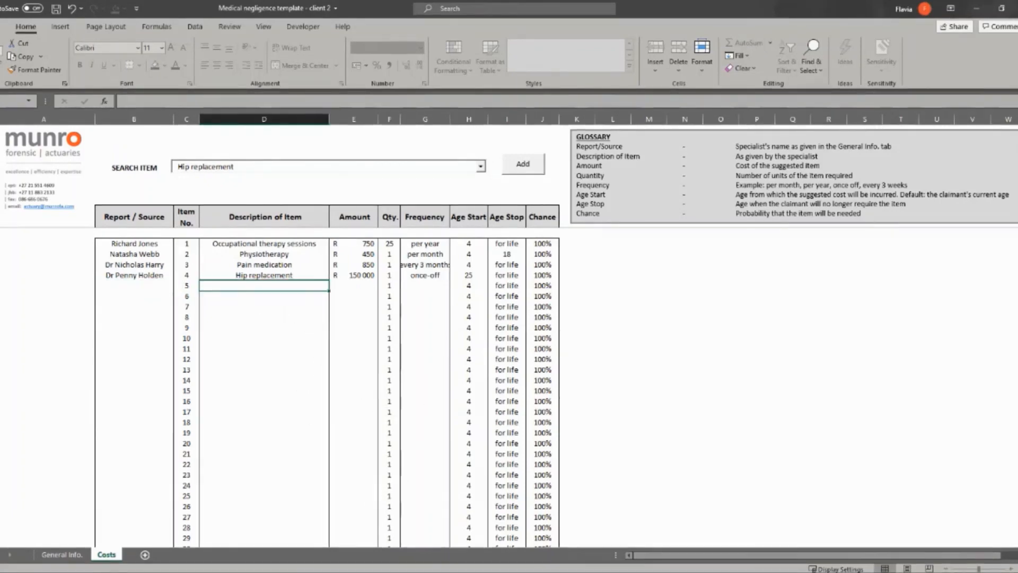